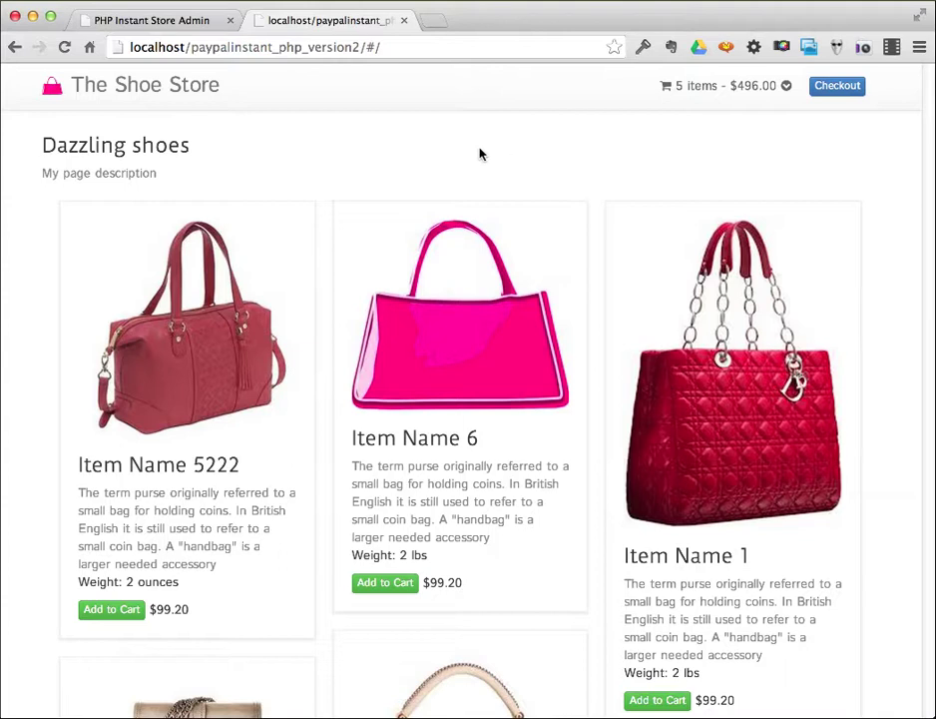
# - Remove Item Name 2 from the storefront's shopping cart and close the cart
pyautogui.scroll(-10, 479, 152)
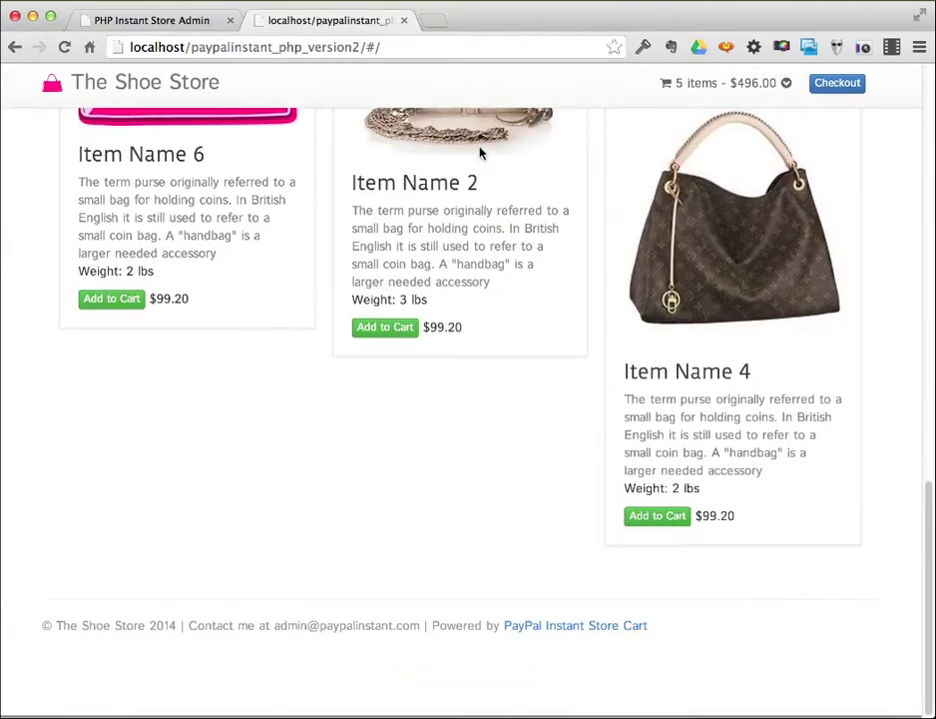
pyautogui.scroll(8, 479, 152)
pyautogui.scroll(3, 479, 151)
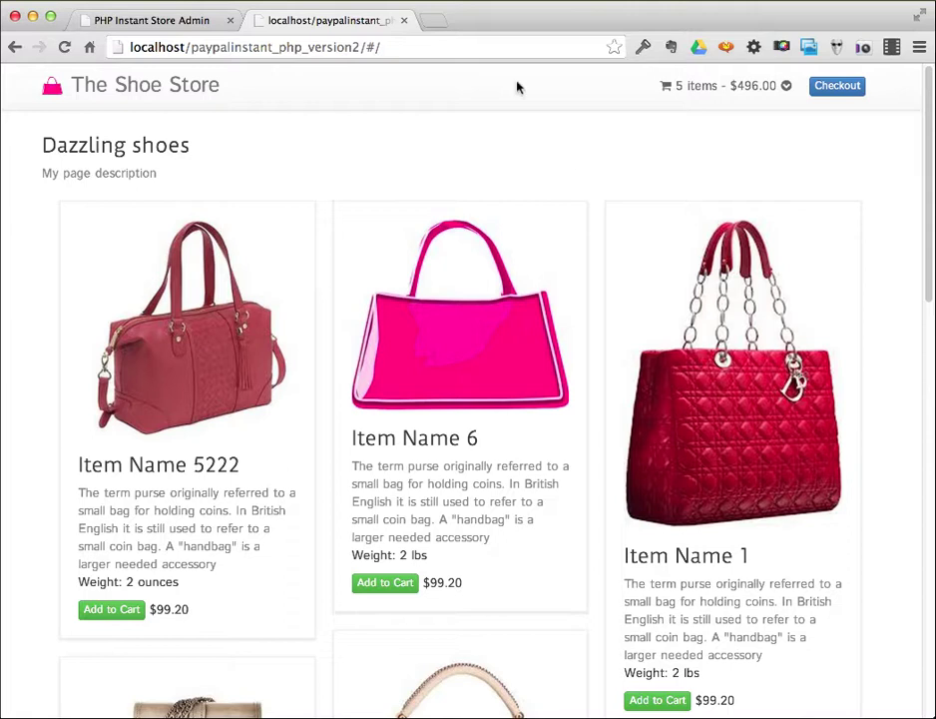
pyautogui.click(729, 90)
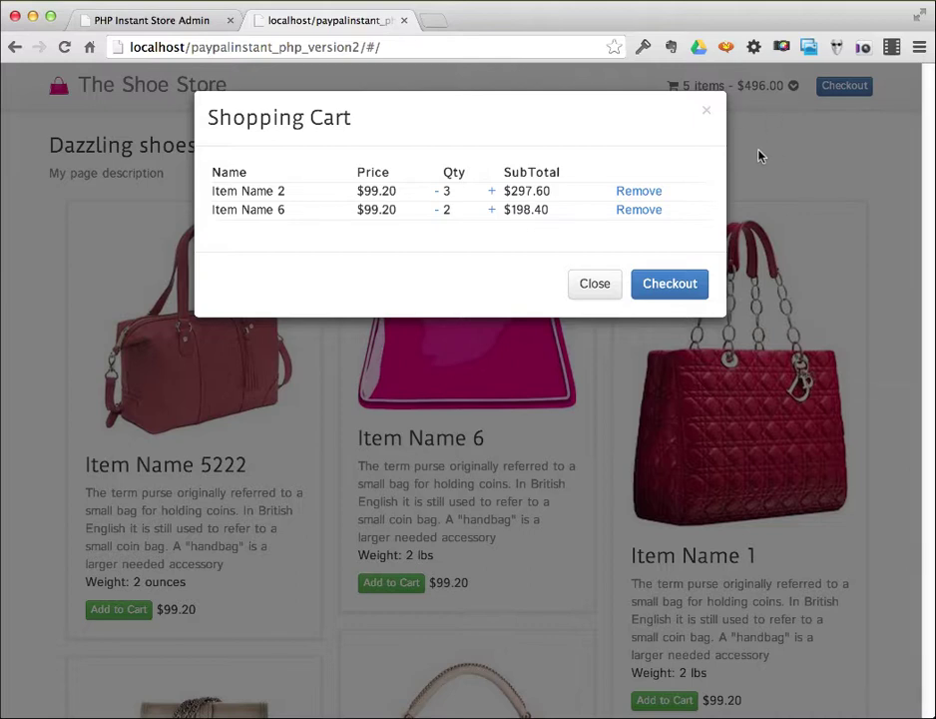
pyautogui.click(649, 193)
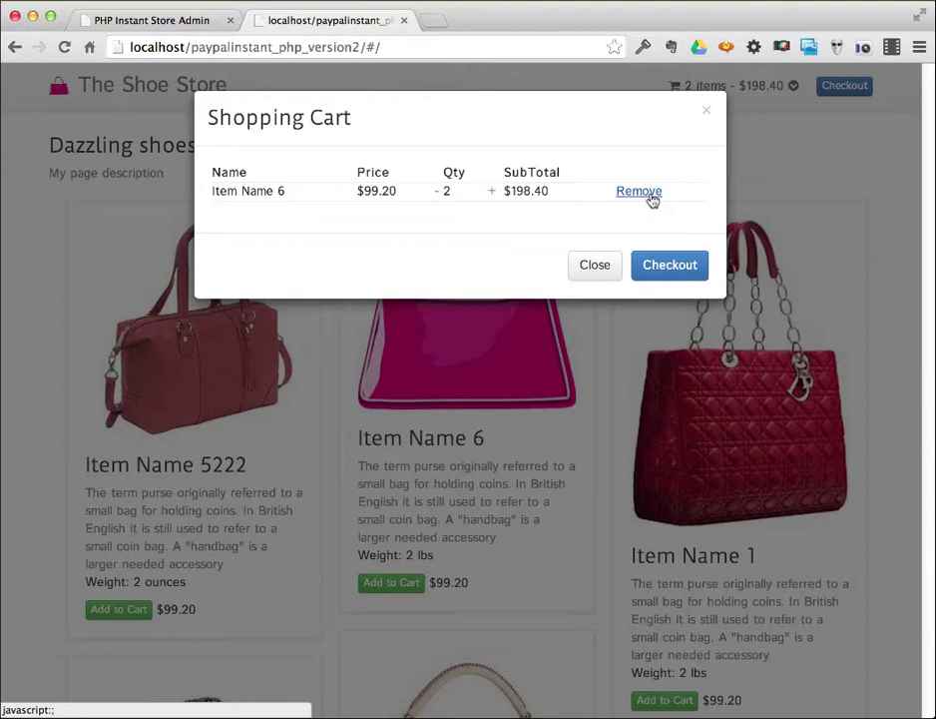
pyautogui.click(707, 111)
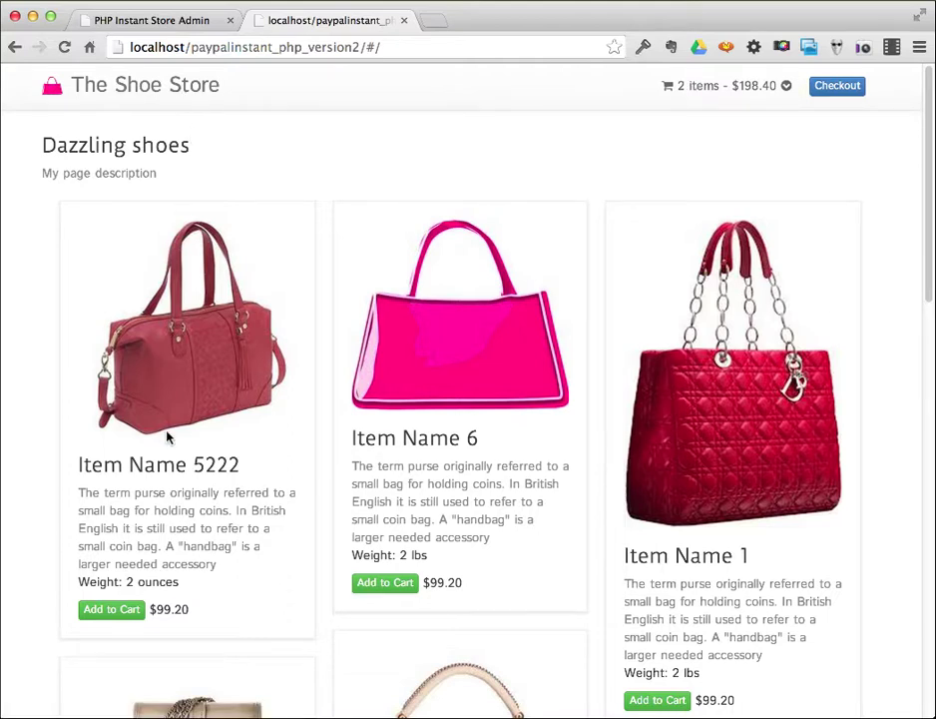
# - Examine the storefront's product listings and the contact details in the page footer
pyautogui.scroll(-2, 111, 587)
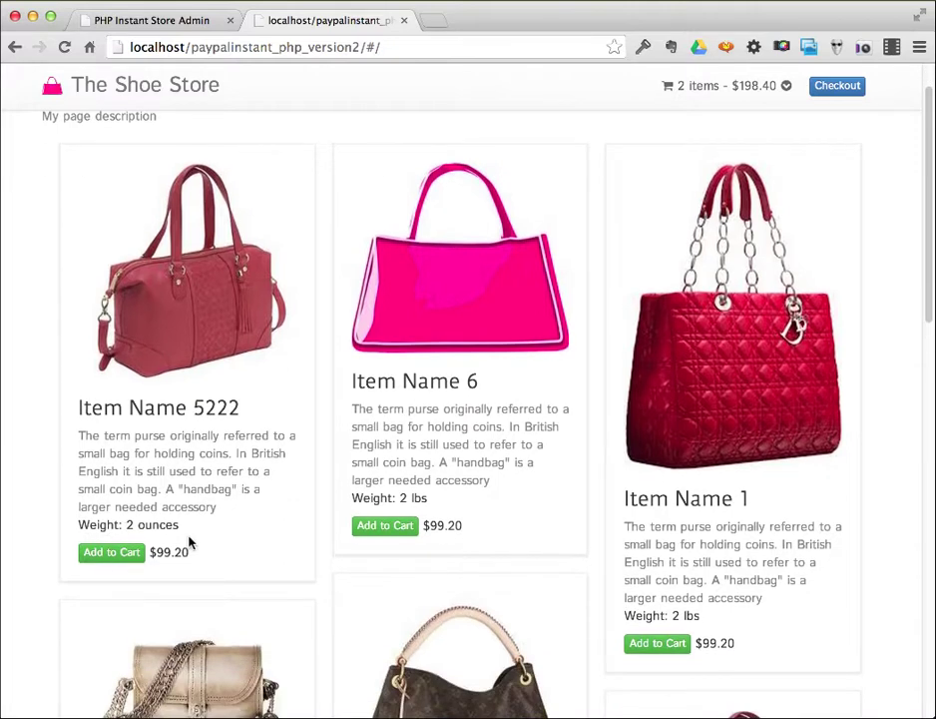
pyautogui.scroll(-6, 344, 481)
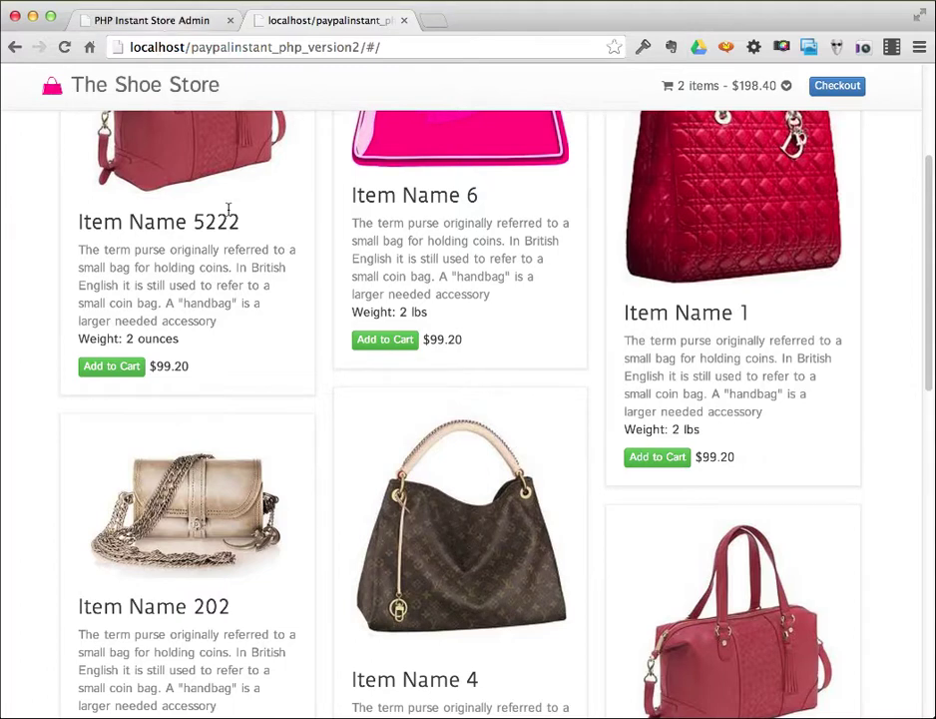
pyautogui.scroll(-5, 229, 209)
pyautogui.scroll(-3, 229, 208)
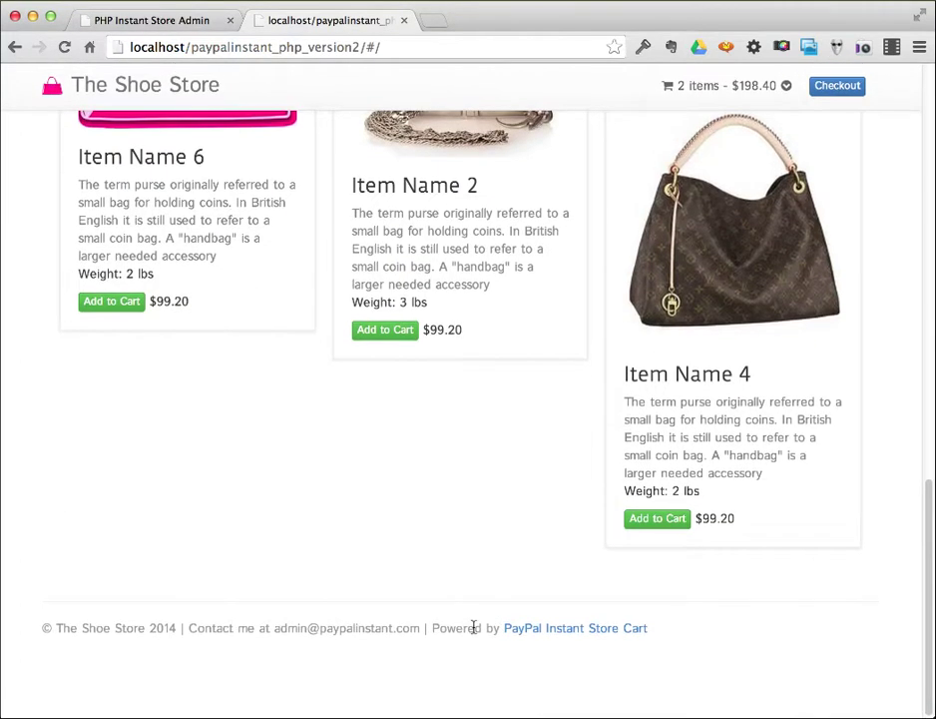
pyautogui.moveTo(421, 628); pyautogui.dragTo(319, 627)
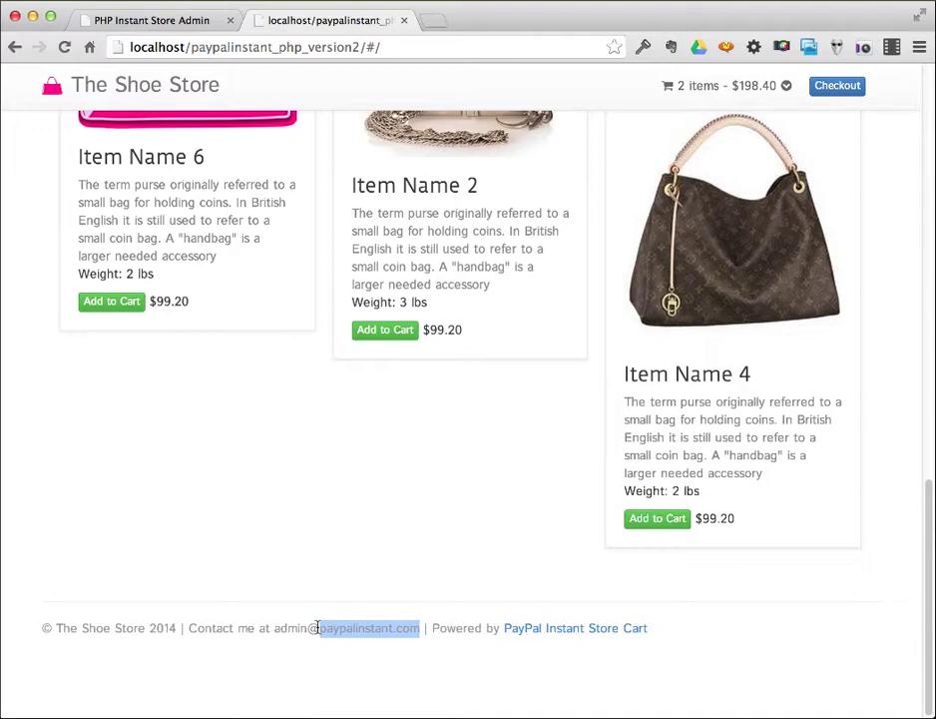
pyautogui.click(425, 628)
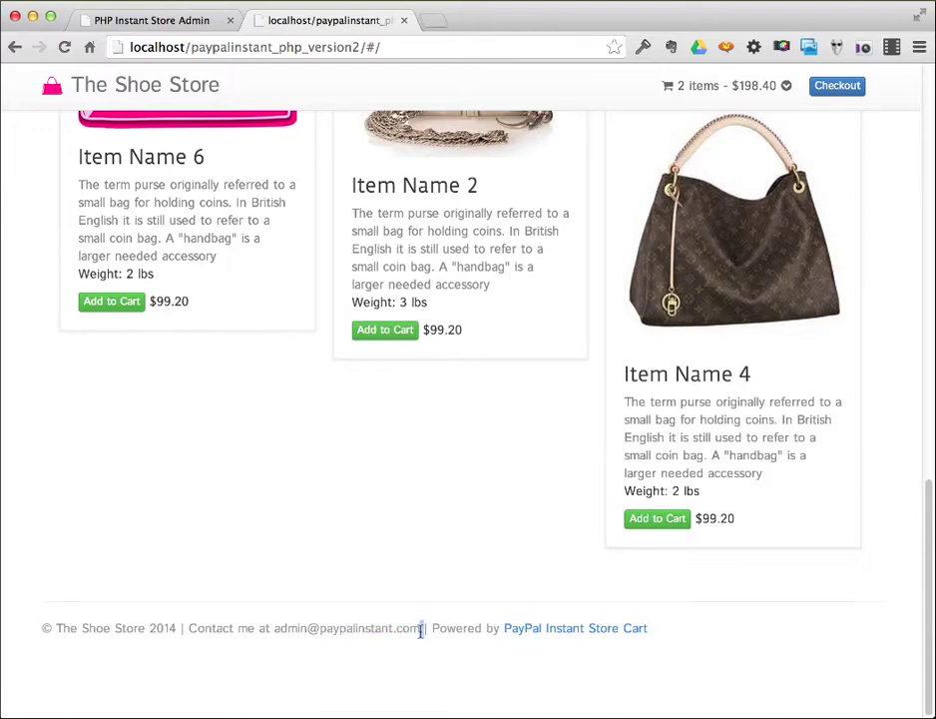
pyautogui.scroll(6, 356, 627)
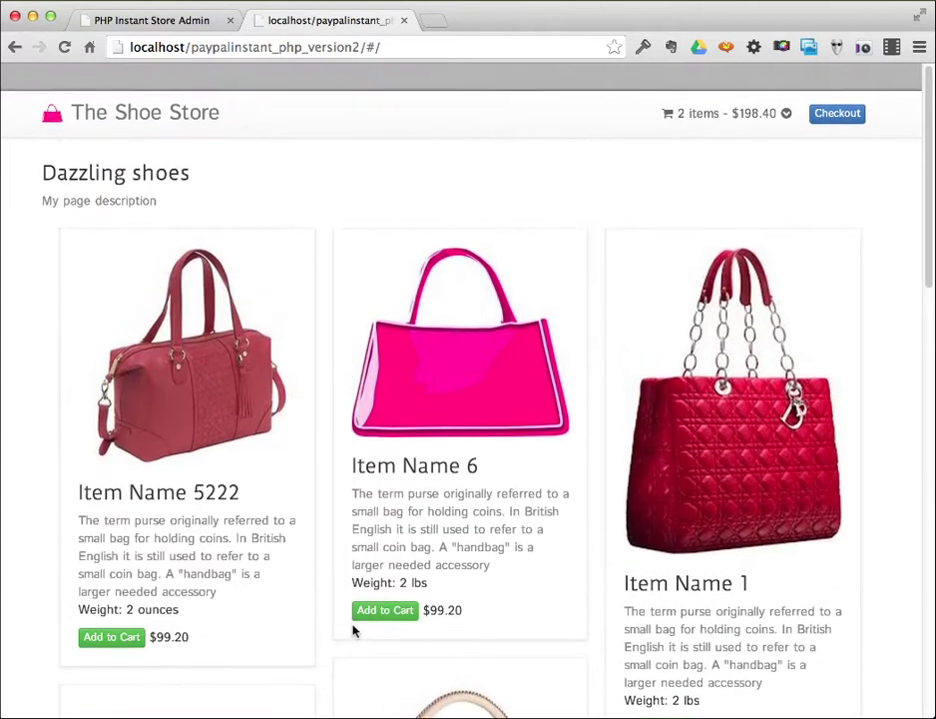
# - Switch to the store's admin page and highlight the localhost/paypalinstant_php_version2 part of its address
pyautogui.click(188, 24)
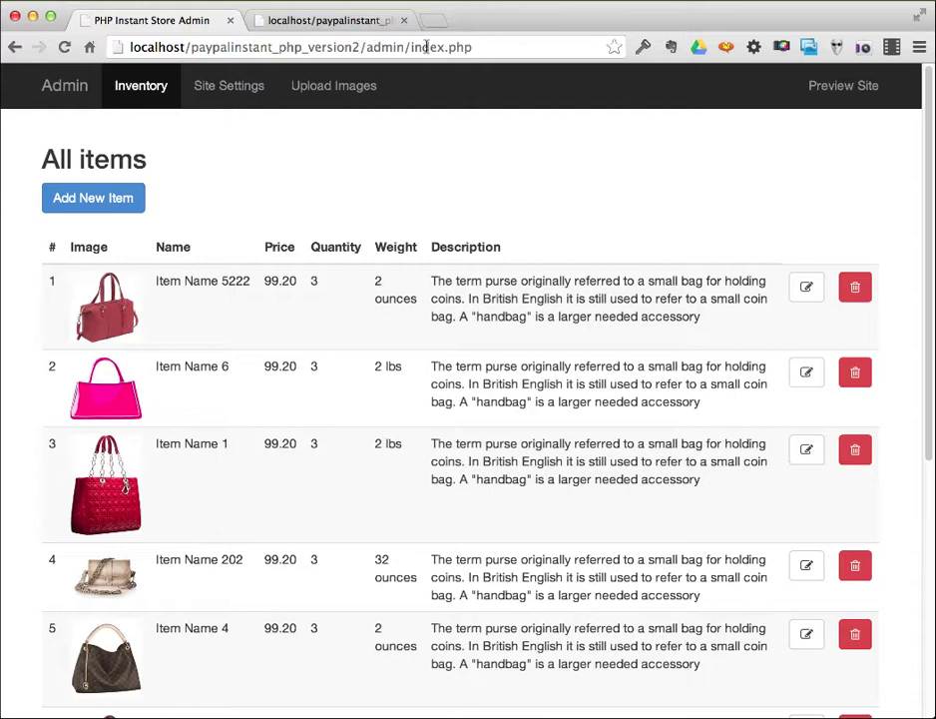
pyautogui.click(355, 47)
pyautogui.moveTo(355, 47); pyautogui.dragTo(192, 49)
pyautogui.hotkey('shift', 'Home')
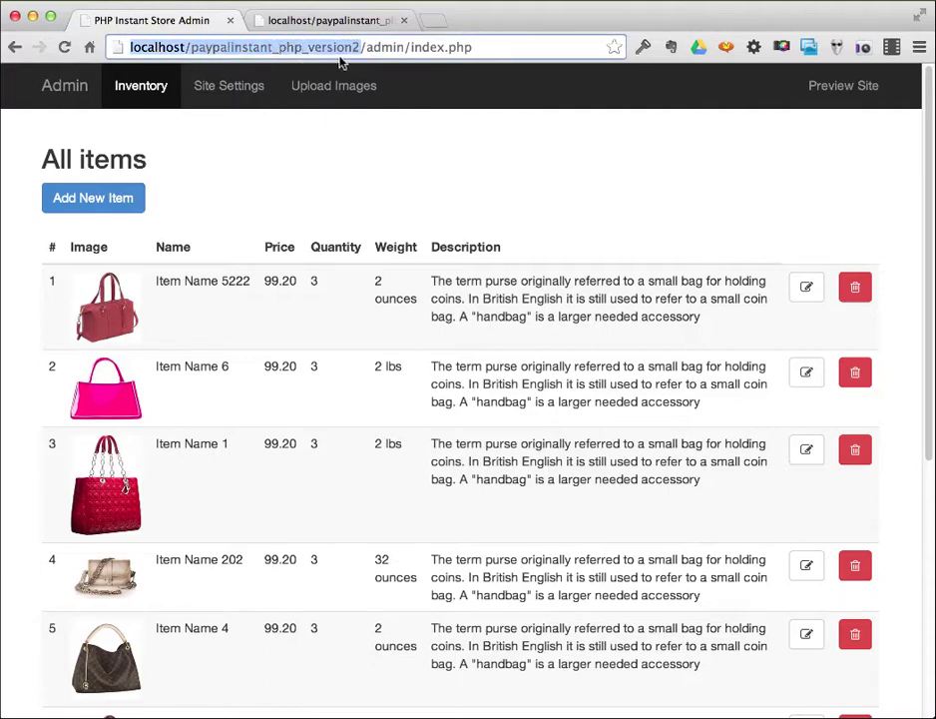
pyautogui.click(366, 47)
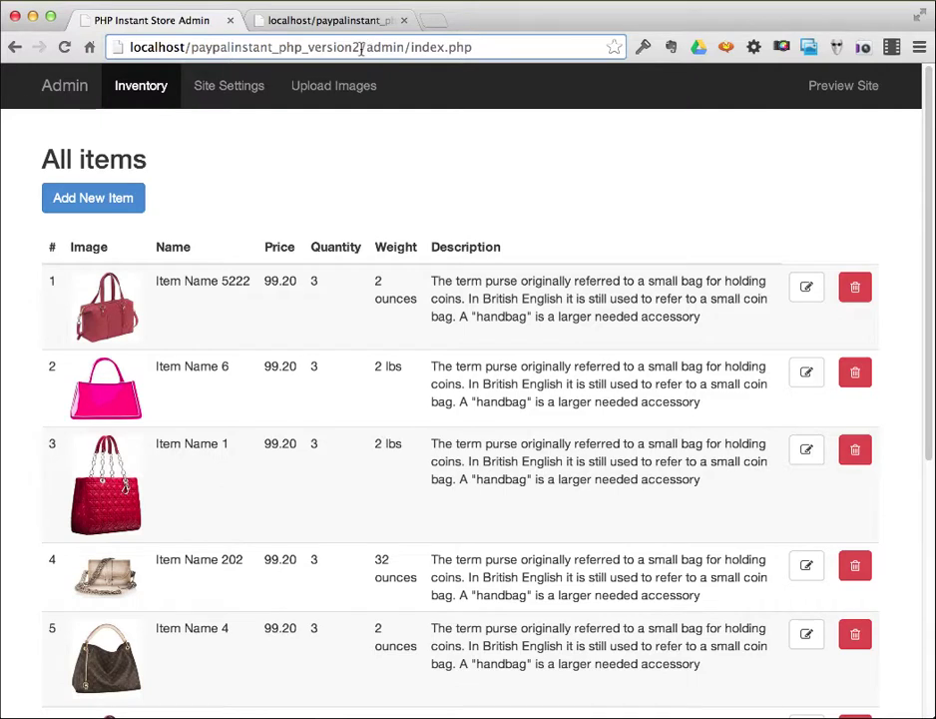
pyautogui.moveTo(365, 47); pyautogui.dragTo(64, 46)
pyautogui.write('www.mysite.com')
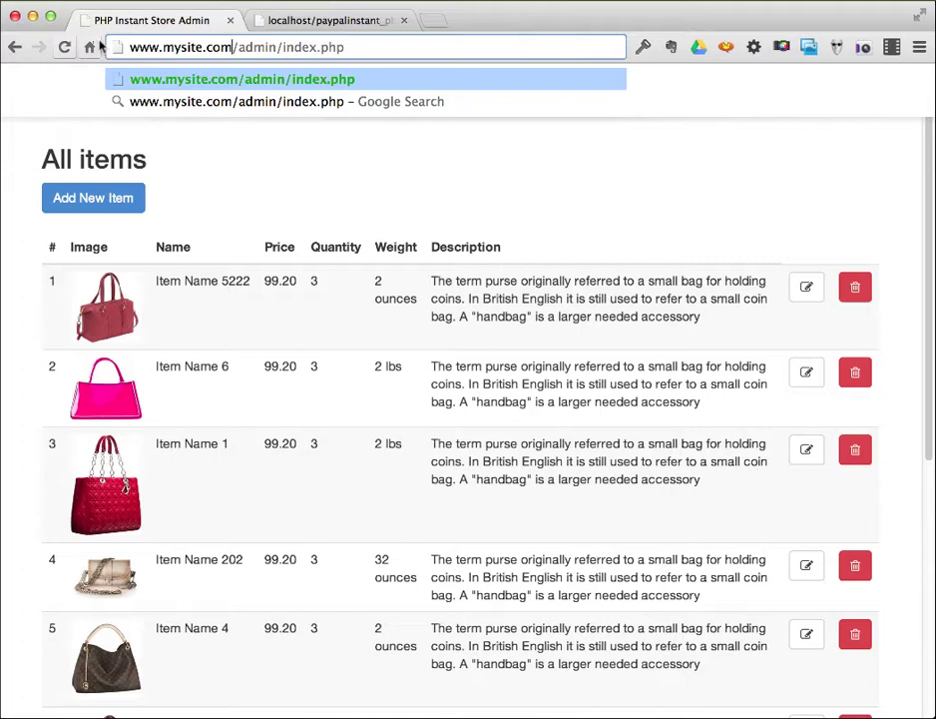
pyautogui.press('Return')
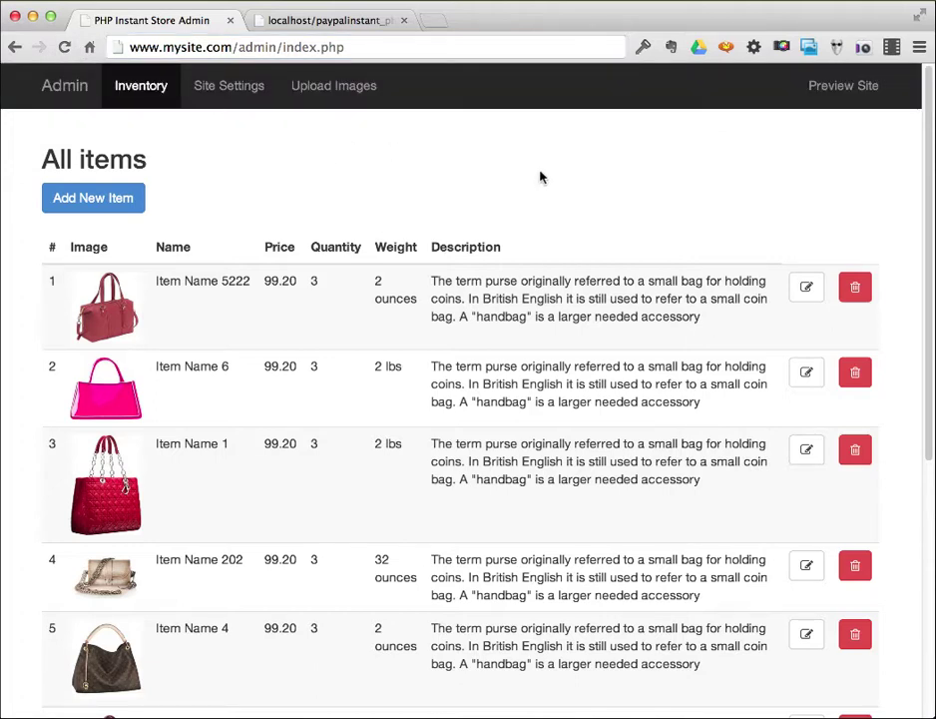
# - Examine the whole inventory list on the admin page
pyautogui.click(76, 89)
pyautogui.scroll(-5, 359, 177)
pyautogui.scroll(-4, 360, 177)
pyautogui.scroll(3, 127, 265)
pyautogui.scroll(5, 130, 251)
pyautogui.scroll(-8, 58, 546)
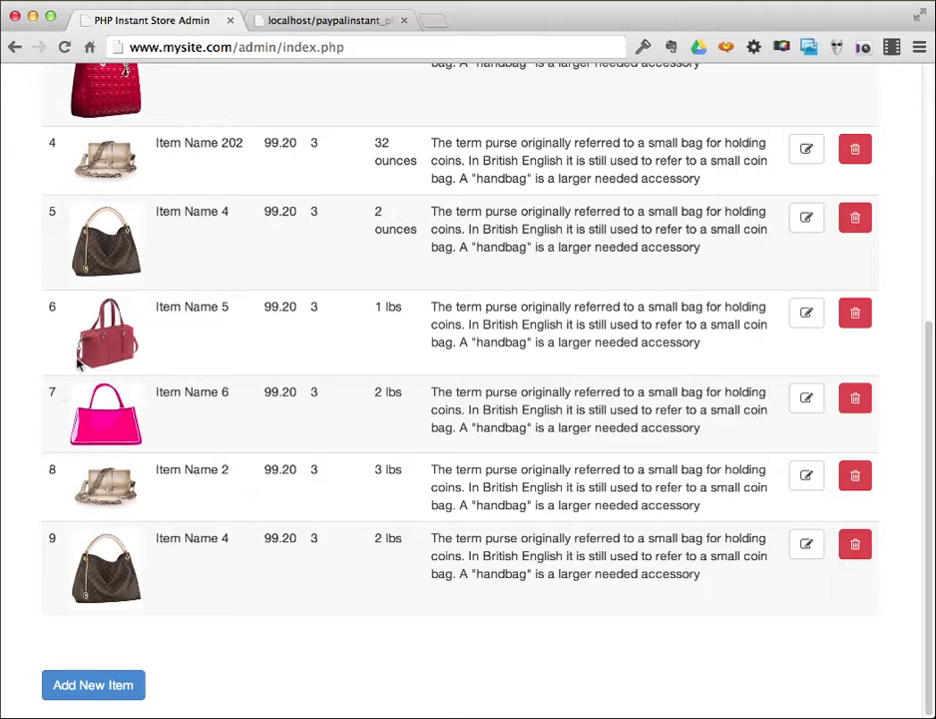
pyautogui.scroll(5, 83, 358)
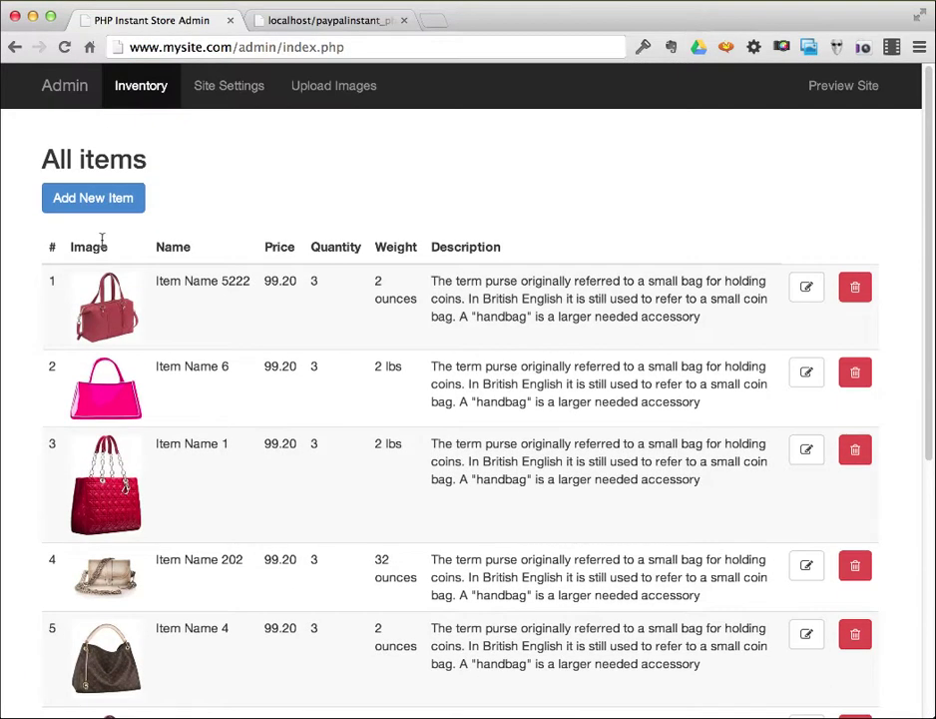
# - Open a blank new item form and go through its name, price, quantity, image, description and weight fields
pyautogui.click(93, 211)
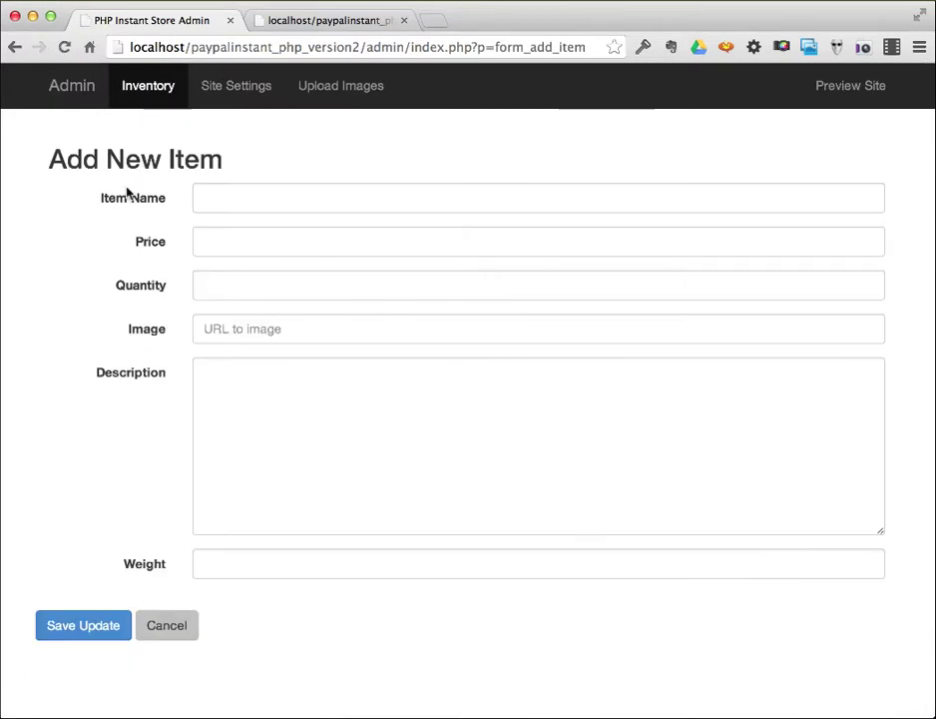
pyautogui.click(223, 203)
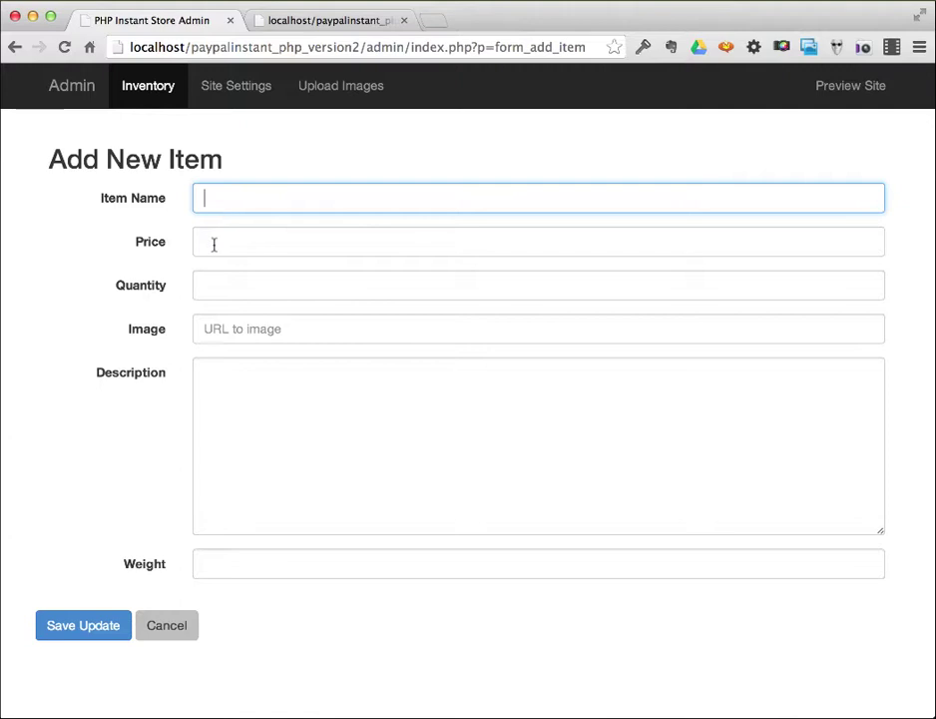
pyautogui.click(214, 245)
pyautogui.click(214, 286)
pyautogui.click(211, 330)
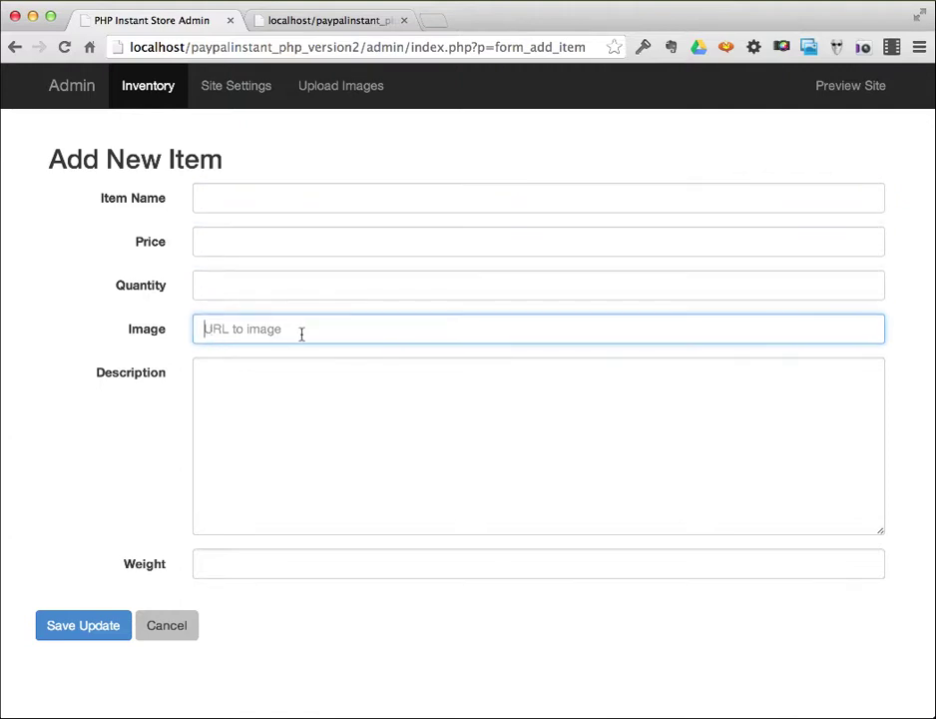
pyautogui.click(281, 374)
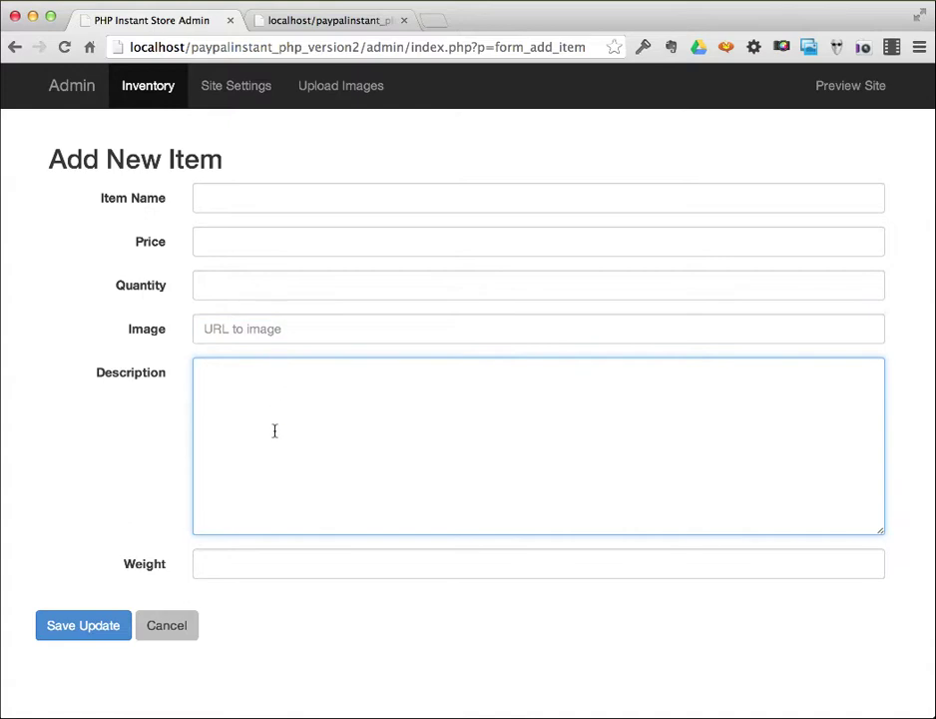
pyautogui.click(243, 561)
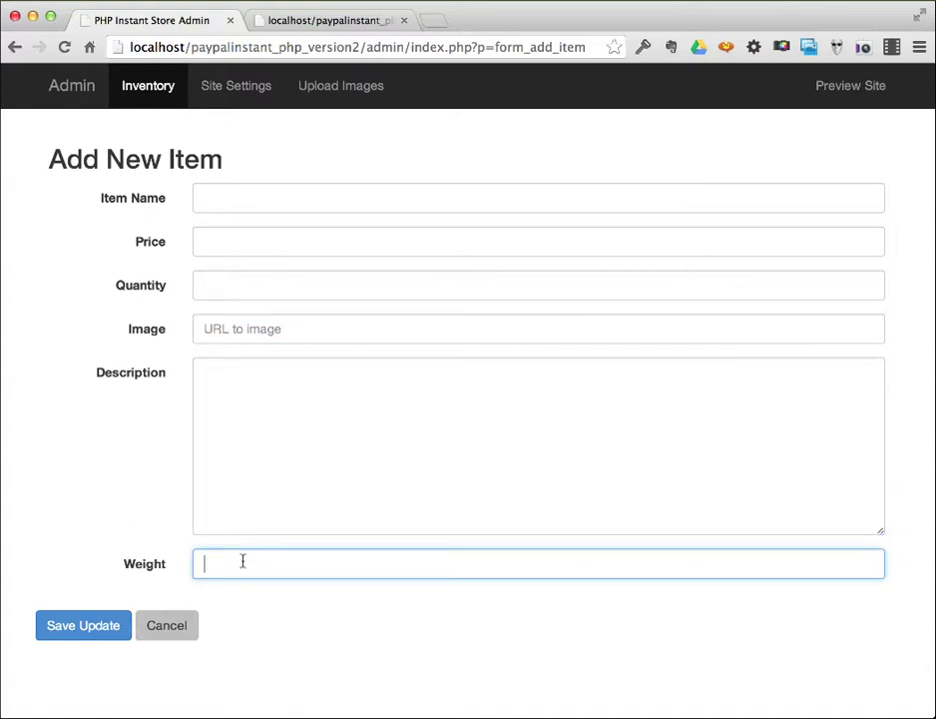
# - Try sample weights of 23 lbs and 23 ounces in the new item form, and discard them by returning to the inventory
pyautogui.write('23 lb s')
pyautogui.press('BackSpace')
pyautogui.press('BackSpace')
pyautogui.write('s')
pyautogui.hotkey('shift', 'Left')
pyautogui.hotkey('shift', 'Left')
pyautogui.hotkey('shift', 'Left')
pyautogui.press('BackSpace')
pyautogui.write('our')
pyautogui.press('BackSpace')
pyautogui.write('nces')
pyautogui.press('super+a')
pyautogui.press('BackSpace')
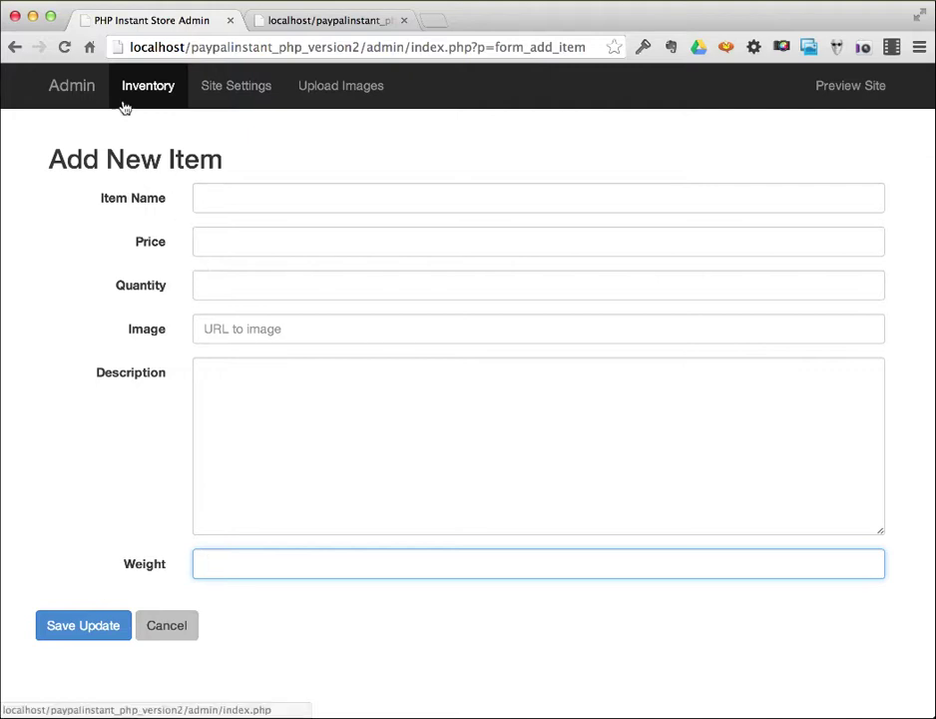
pyautogui.click(90, 95)
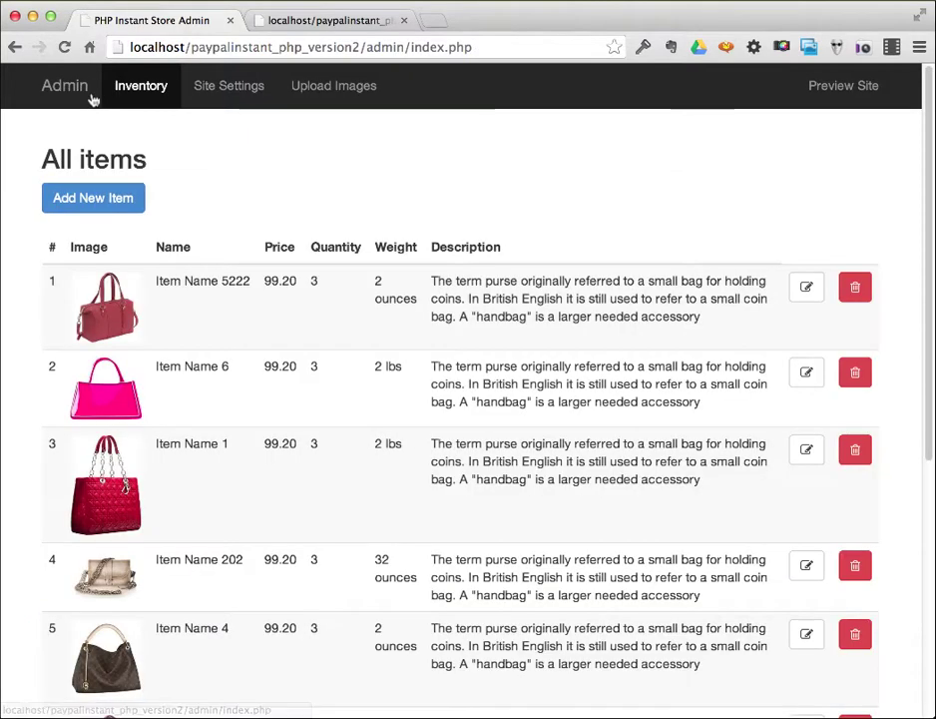
# - Start a new inventory item named Super duper stuff with a price of 22 and a quantity of 1
pyautogui.click(128, 199)
pyautogui.click(274, 191)
pyautogui.write('NEW')
pyautogui.press('super+a')
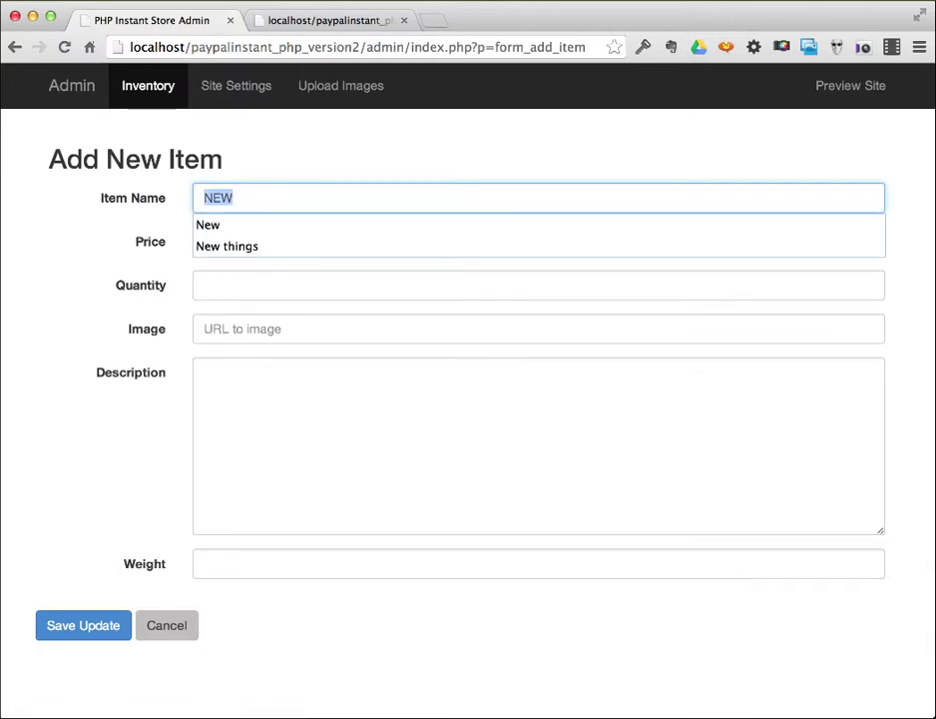
pyautogui.write('Super duper stuff')
pyautogui.press('Tab')
pyautogui.write('22')
pyautogui.press('Tab')
pyautogui.write('1')
pyautogui.press('Tab')
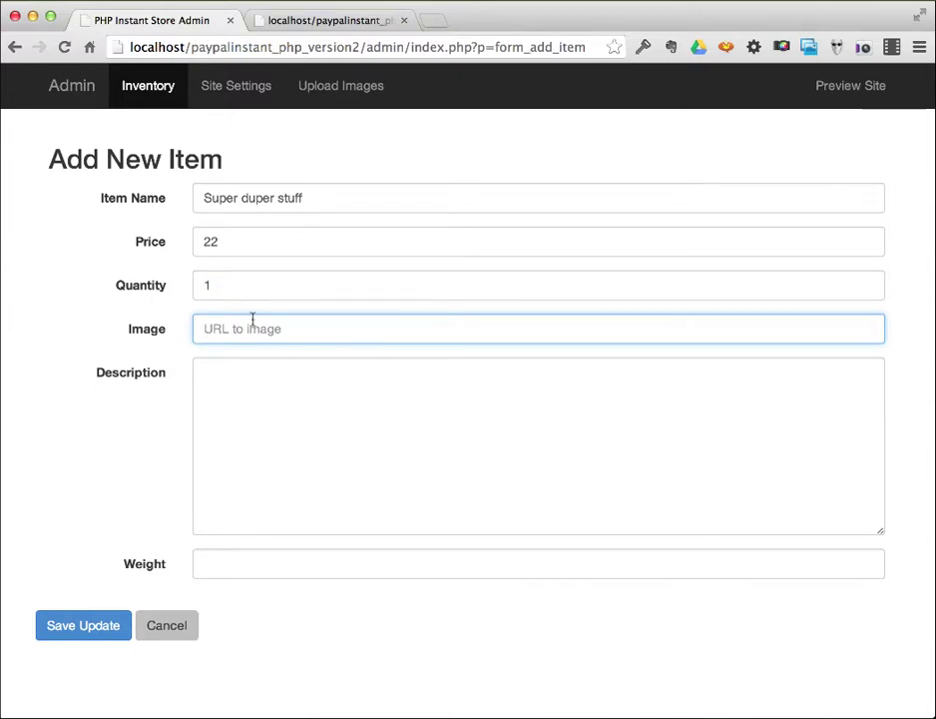
pyautogui.click(250, 325)
pyautogui.click(257, 356)
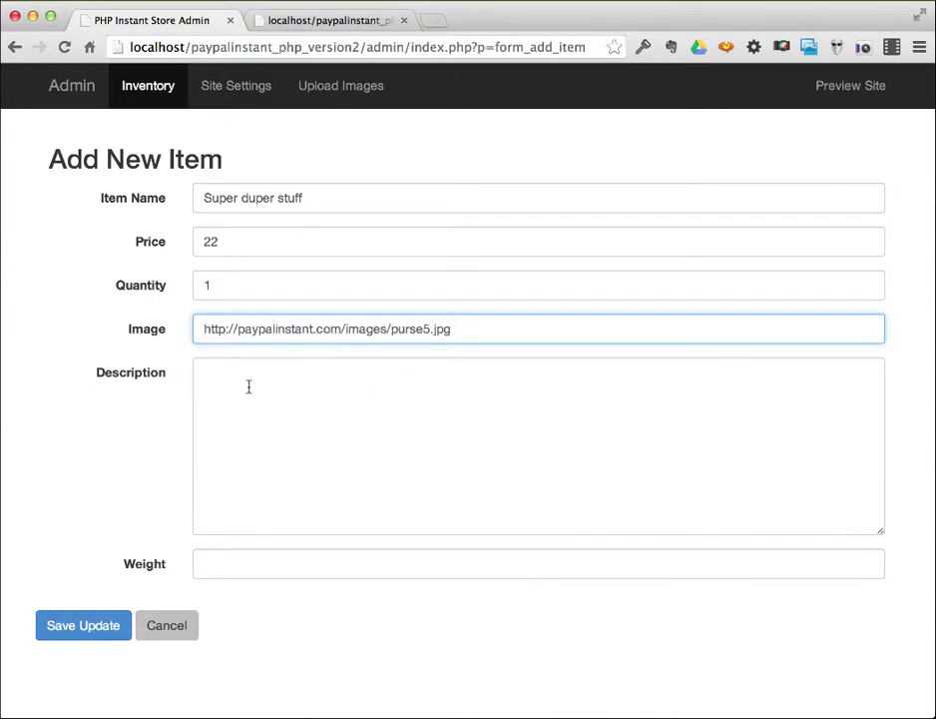
pyautogui.click(245, 392)
pyautogui.write('Blah bah')
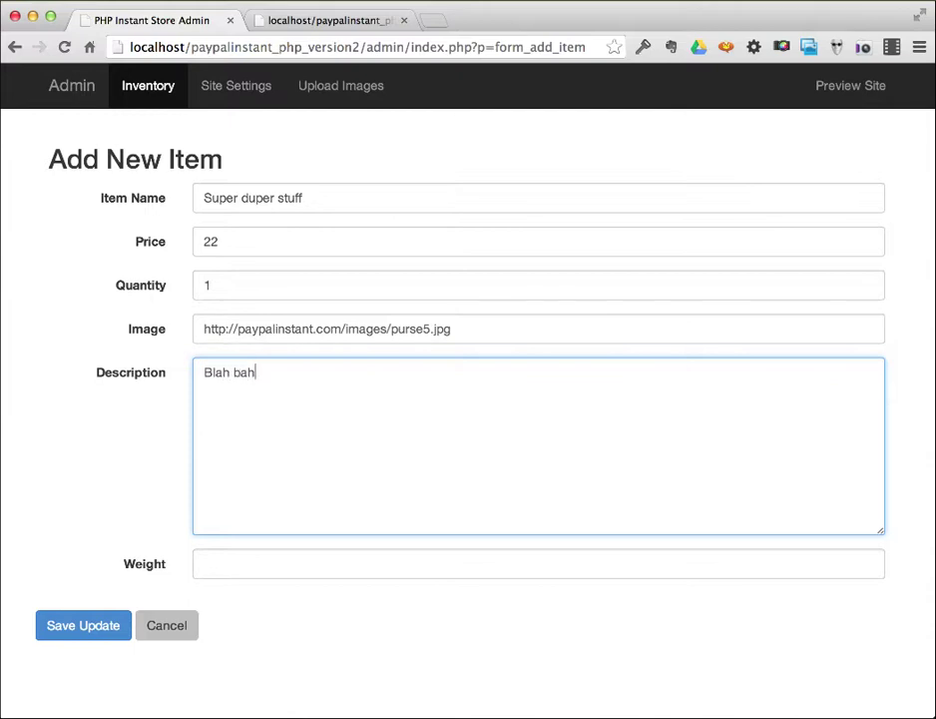
pyautogui.click(221, 564)
pyautogui.click(121, 623)
pyautogui.scroll(-10, 390, 435)
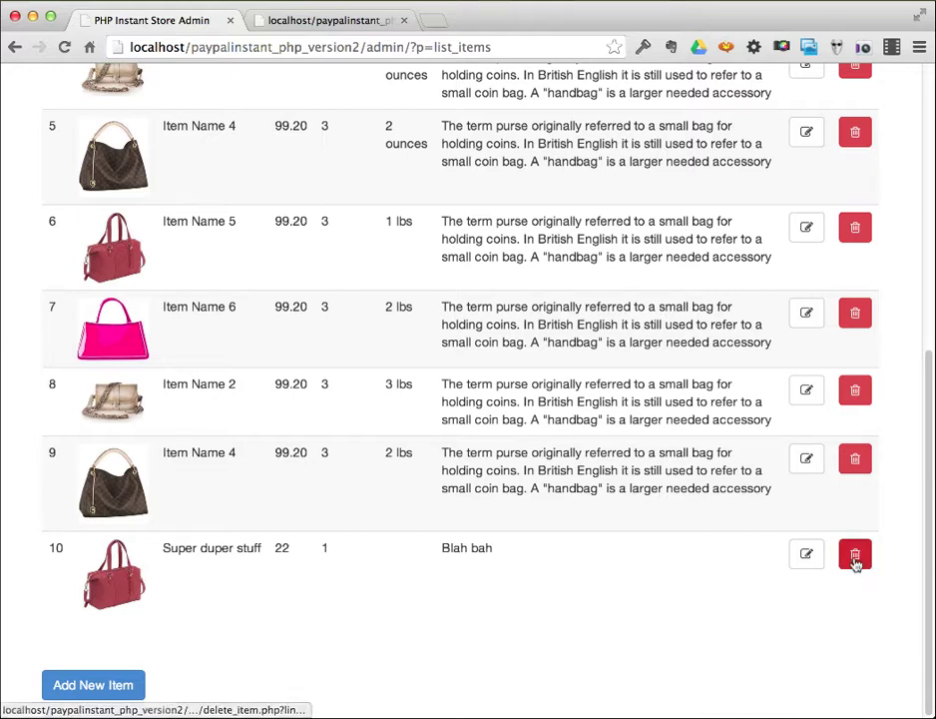
# - Reload the storefront and check the listing for the new Super duper stuff item
pyautogui.click(310, 22)
pyautogui.click(64, 52)
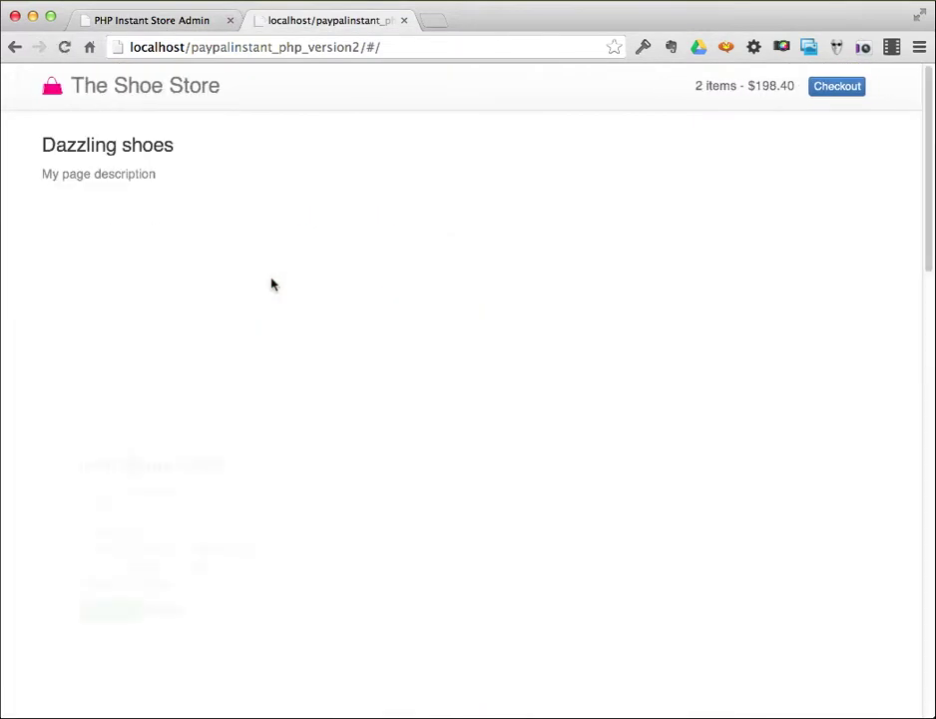
pyautogui.click(63, 47)
pyautogui.scroll(-10, 288, 176)
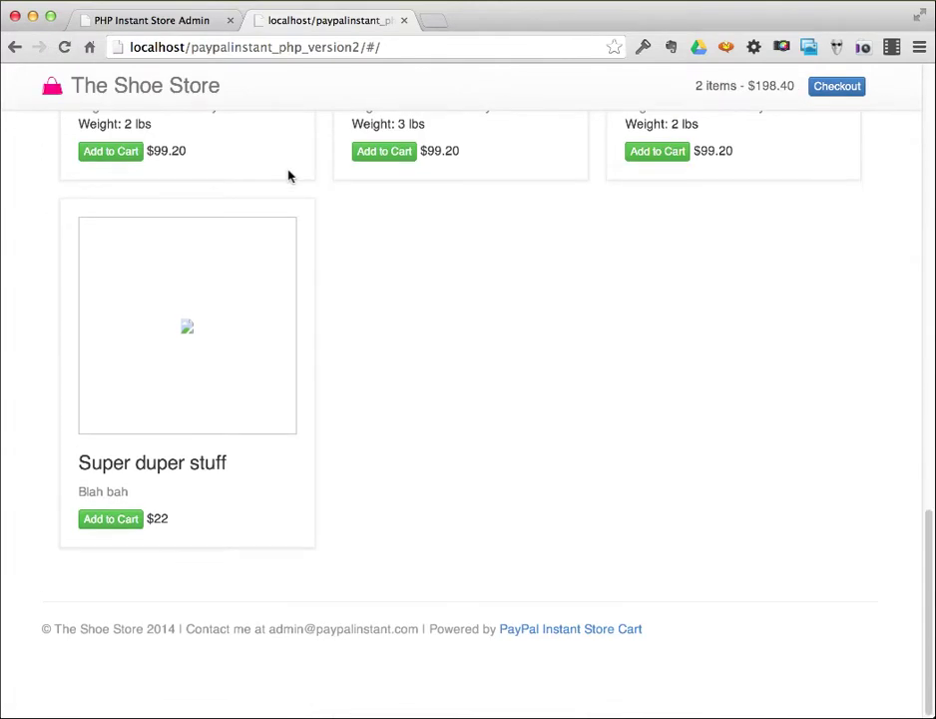
pyautogui.scroll(10, 288, 176)
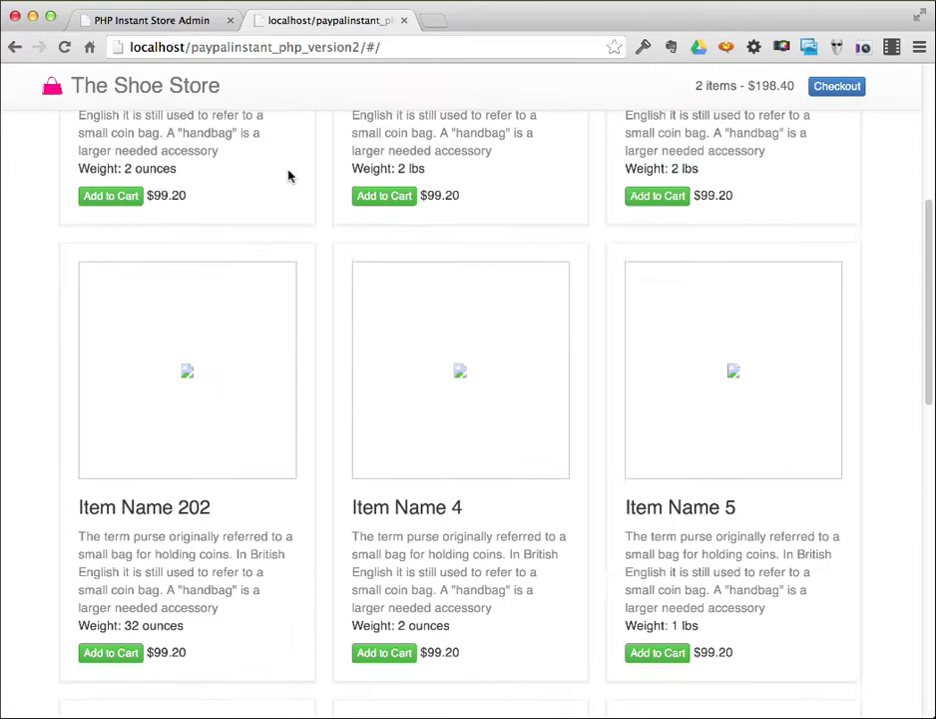
pyautogui.press('super+r')
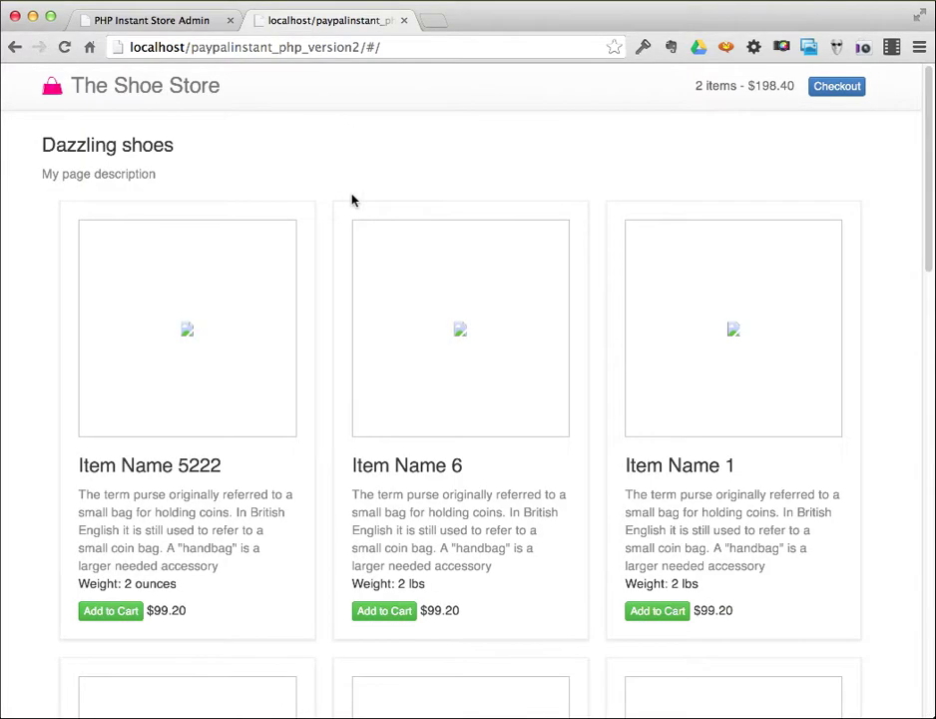
# - Inspect the source of the first item's broken storefront image, reload the page, and close the developer tools
pyautogui.rightClick(206, 312)
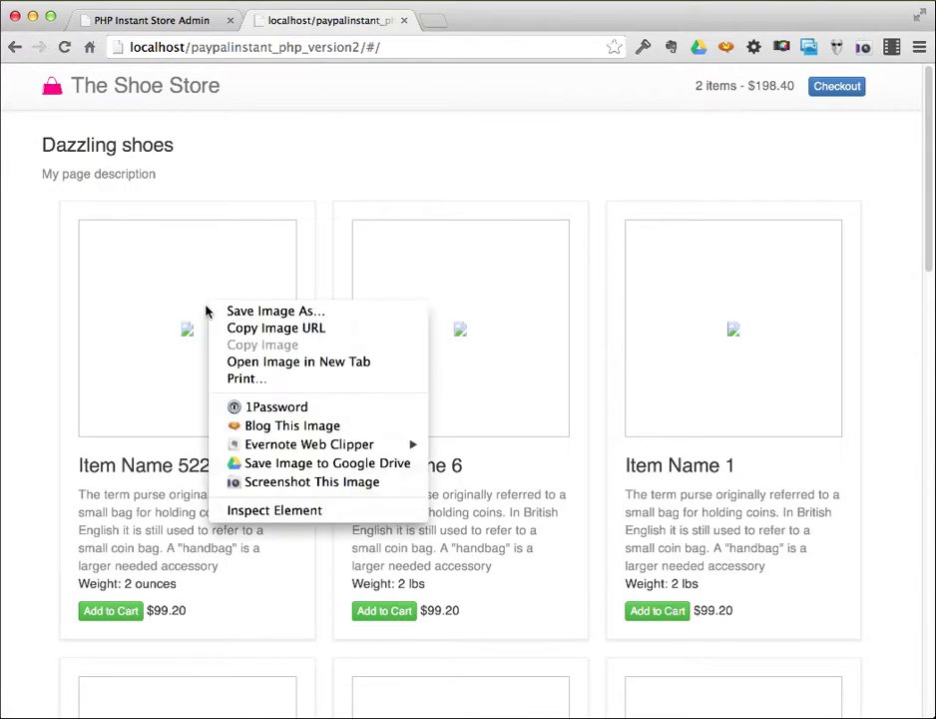
pyautogui.click(265, 510)
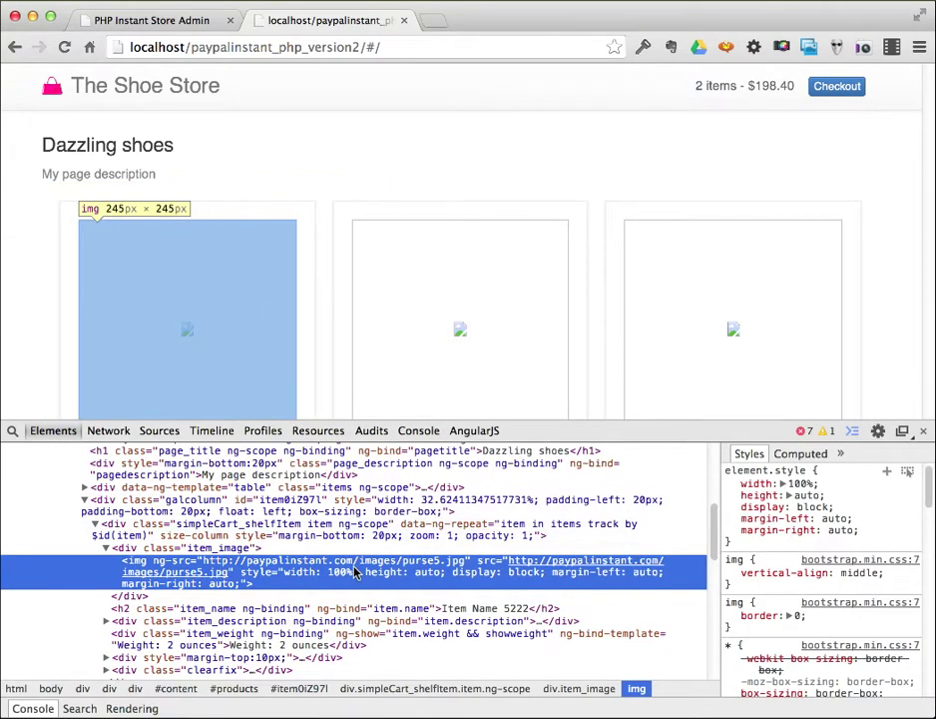
pyautogui.press('super+r')
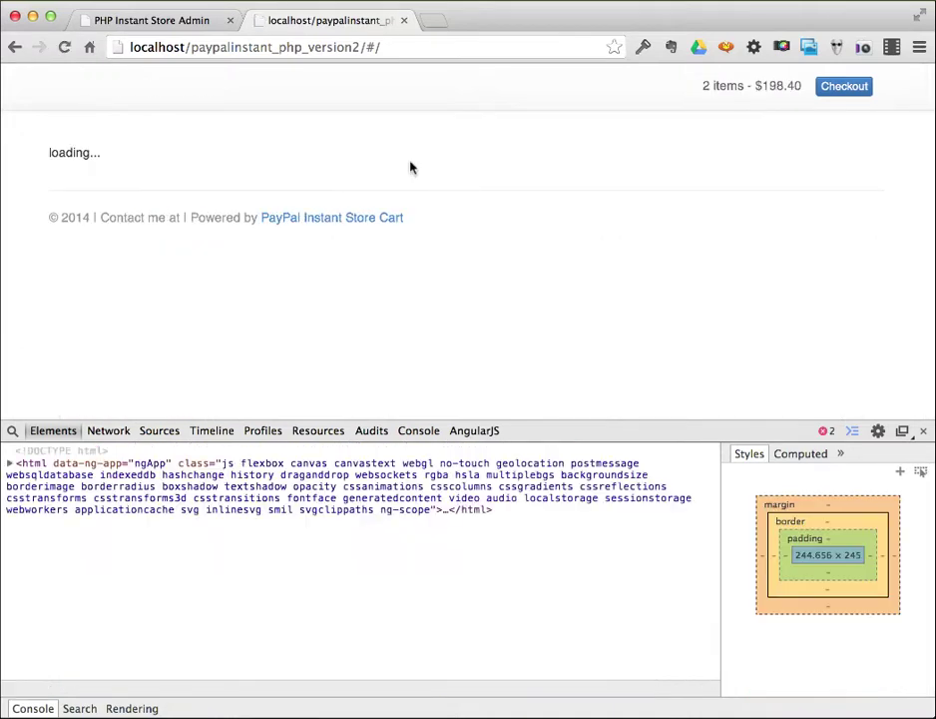
pyautogui.click(923, 430)
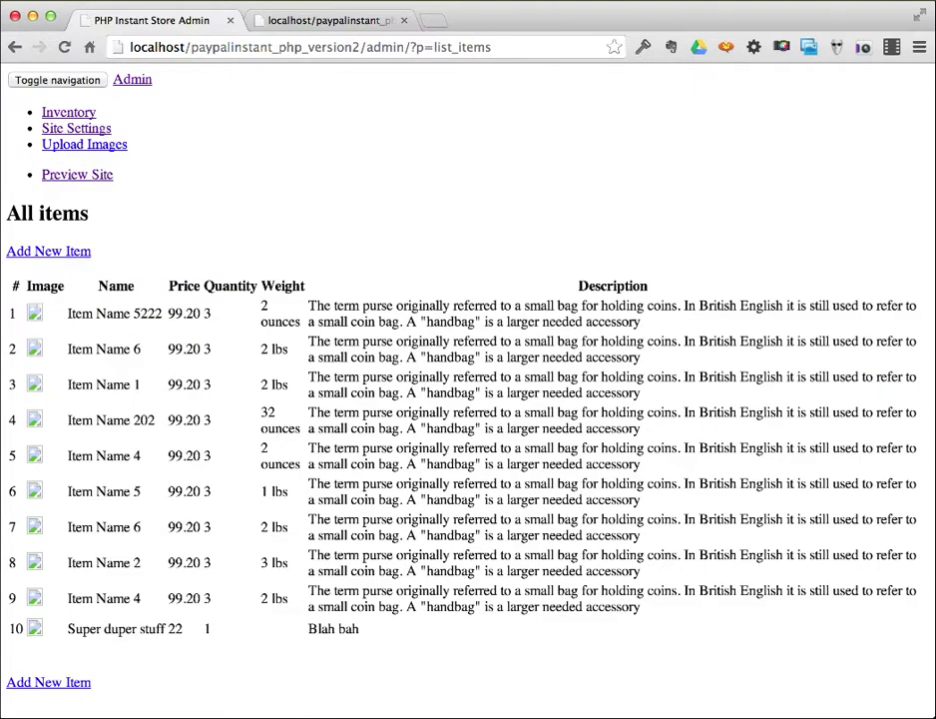
# - Connect the computer to the design_home Wi-Fi network, and reload the storefront and the admin inventory
pyautogui.click(816, 2)
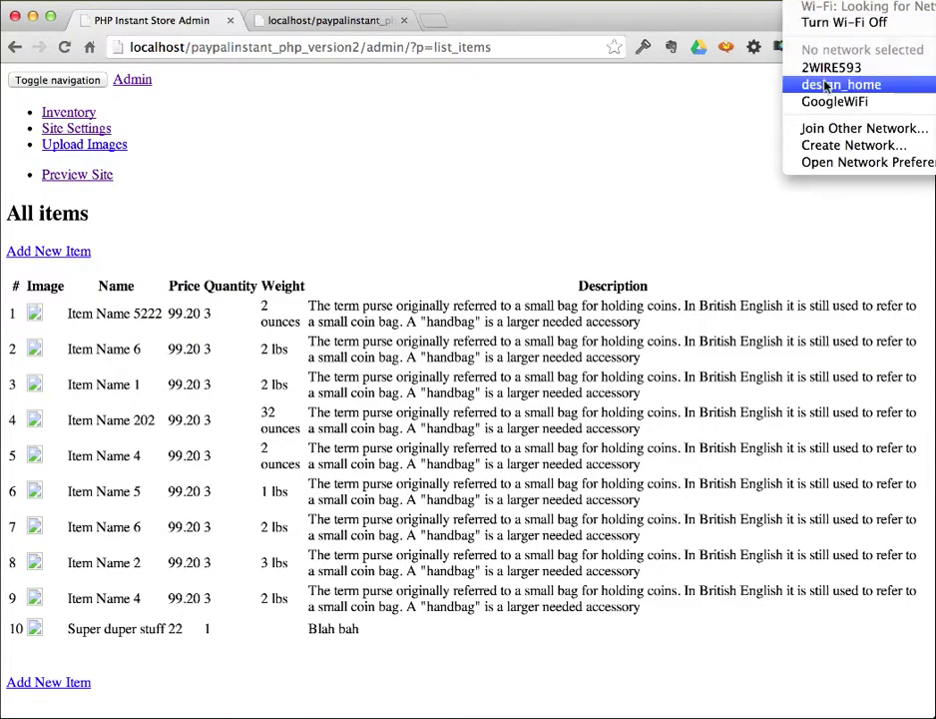
pyautogui.click(828, 142)
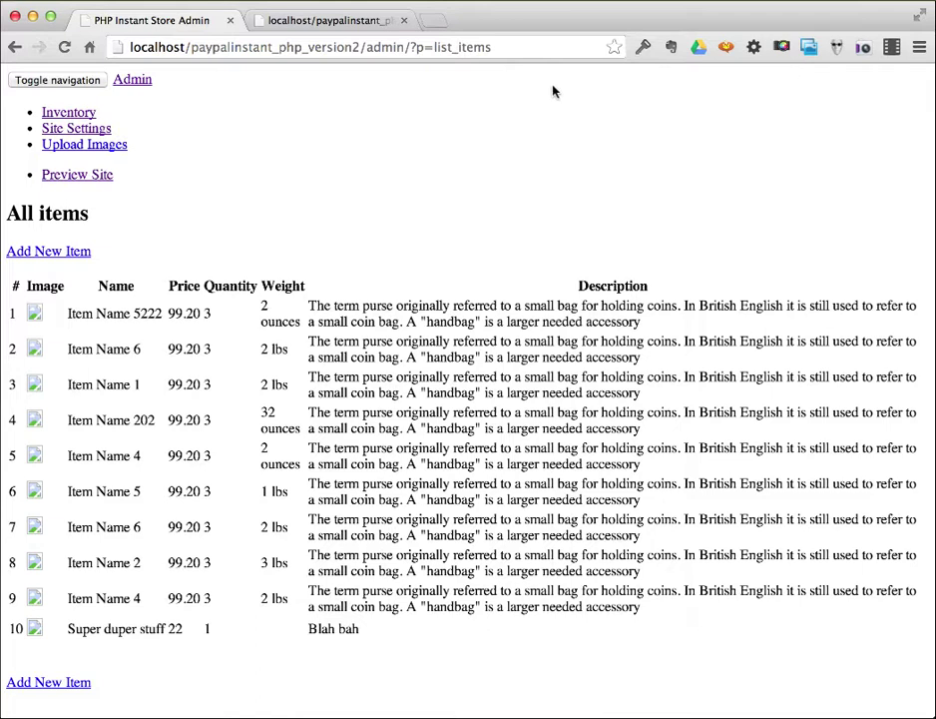
pyautogui.click(340, 24)
pyautogui.press('super+r')
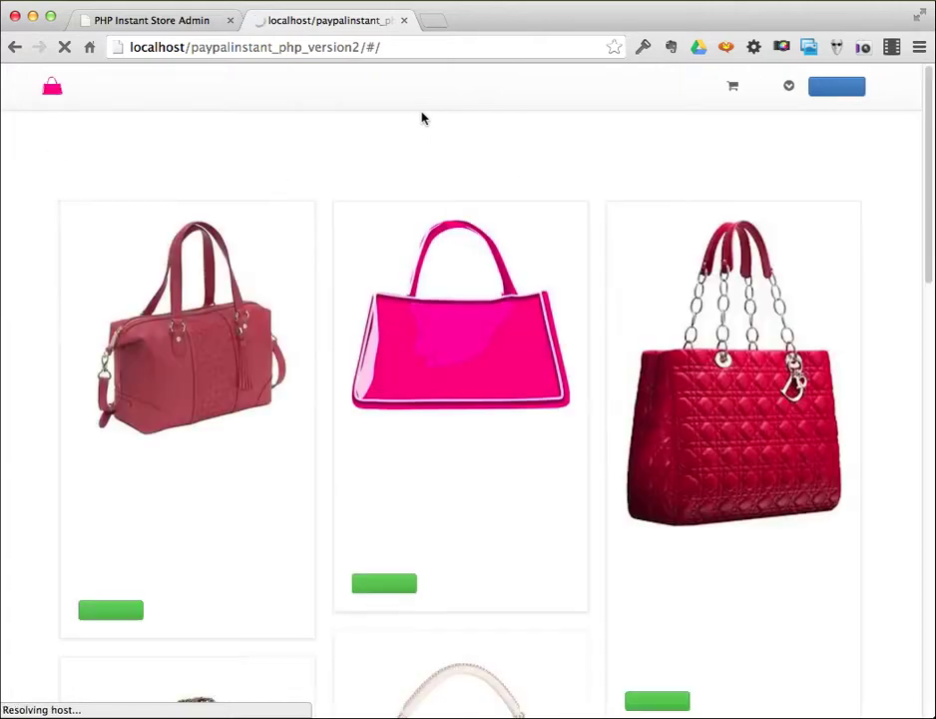
pyautogui.click(176, 28)
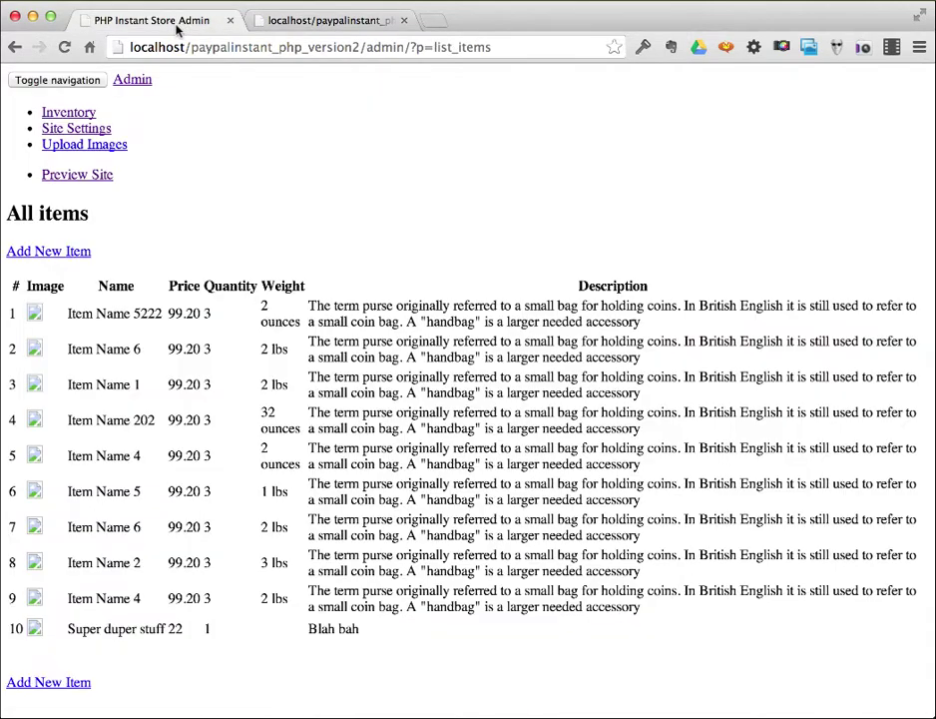
pyautogui.press('super+r')
# - Examine the Super duper stuff listing and its image at the end of the storefront
pyautogui.click(290, 21)
pyautogui.scroll(-1, 317, 162)
pyautogui.scroll(-15, 318, 162)
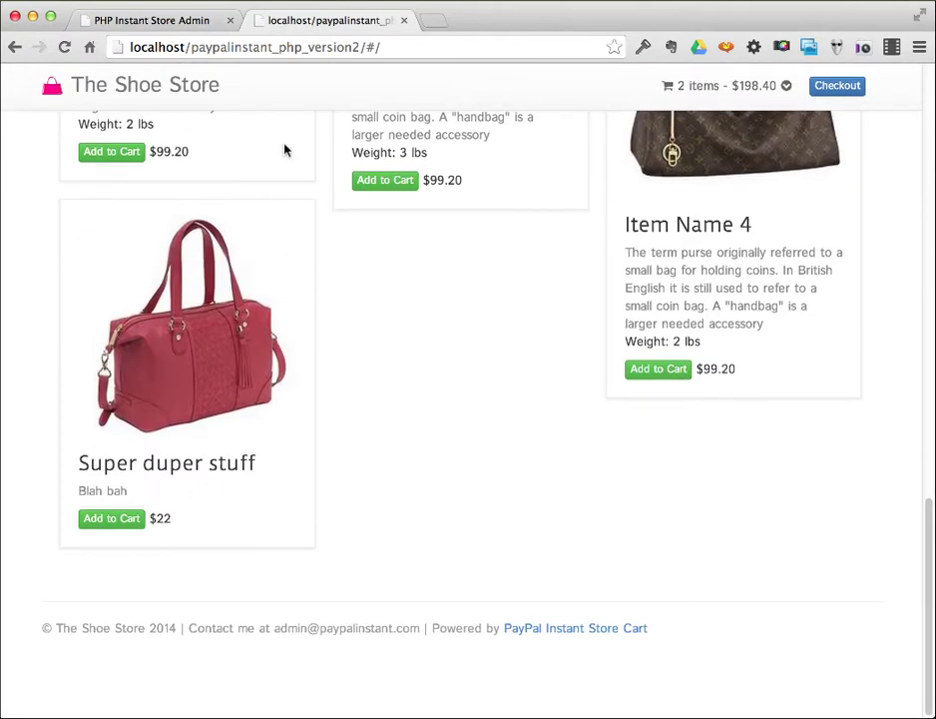
# - Delete the Super duper stuff item from the admin inventory
pyautogui.click(180, 21)
pyautogui.scroll(-10, 527, 339)
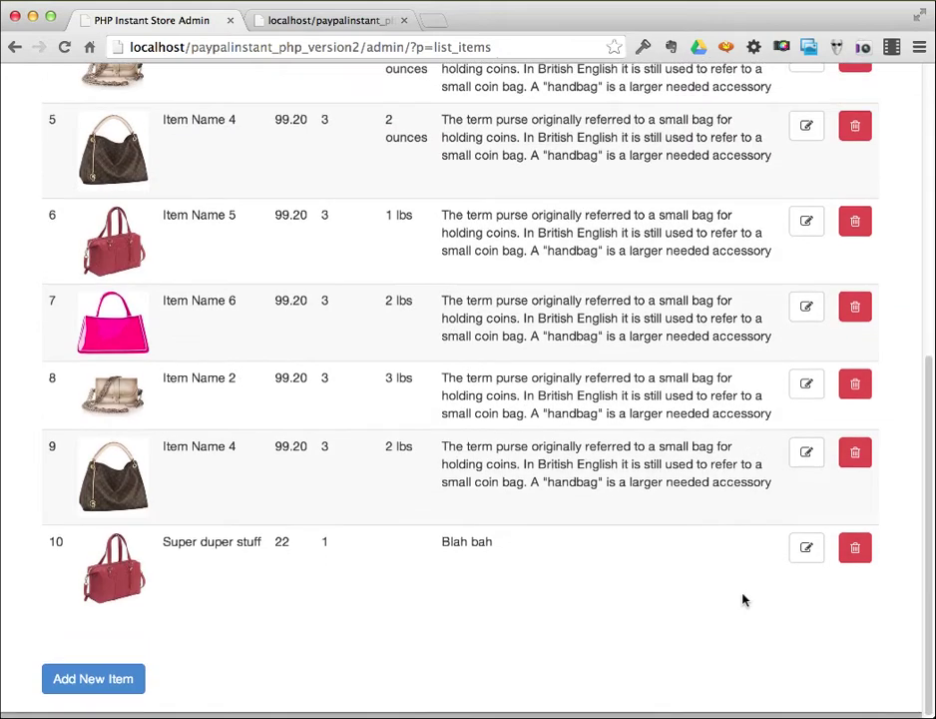
pyautogui.click(867, 564)
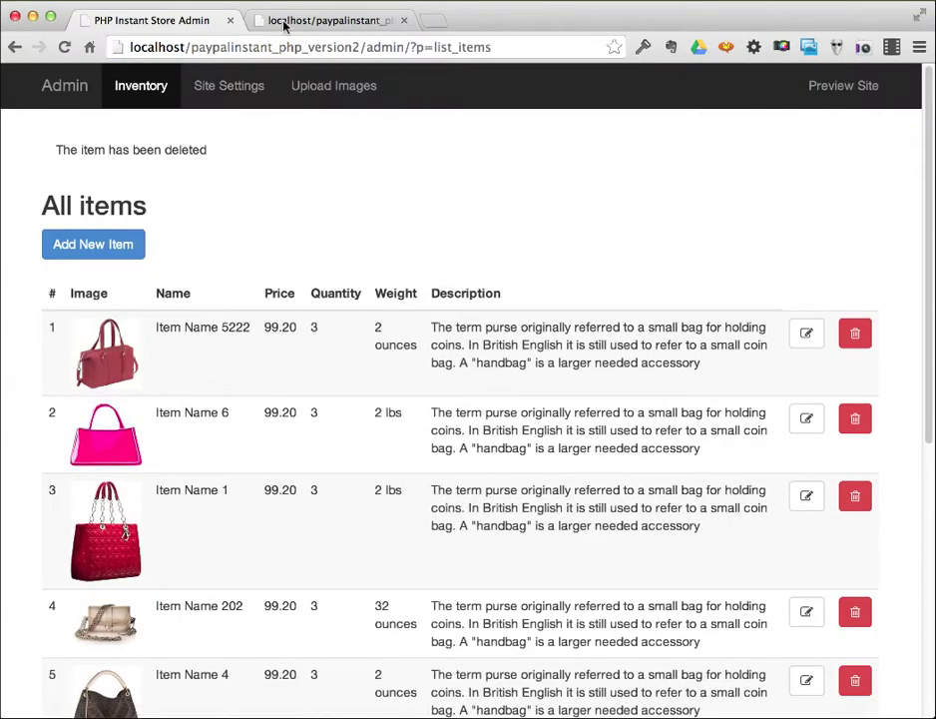
# - Reload the storefront, and check the deletion notice and the remaining items in the admin inventory
pyautogui.click(285, 22)
pyautogui.click(89, 47)
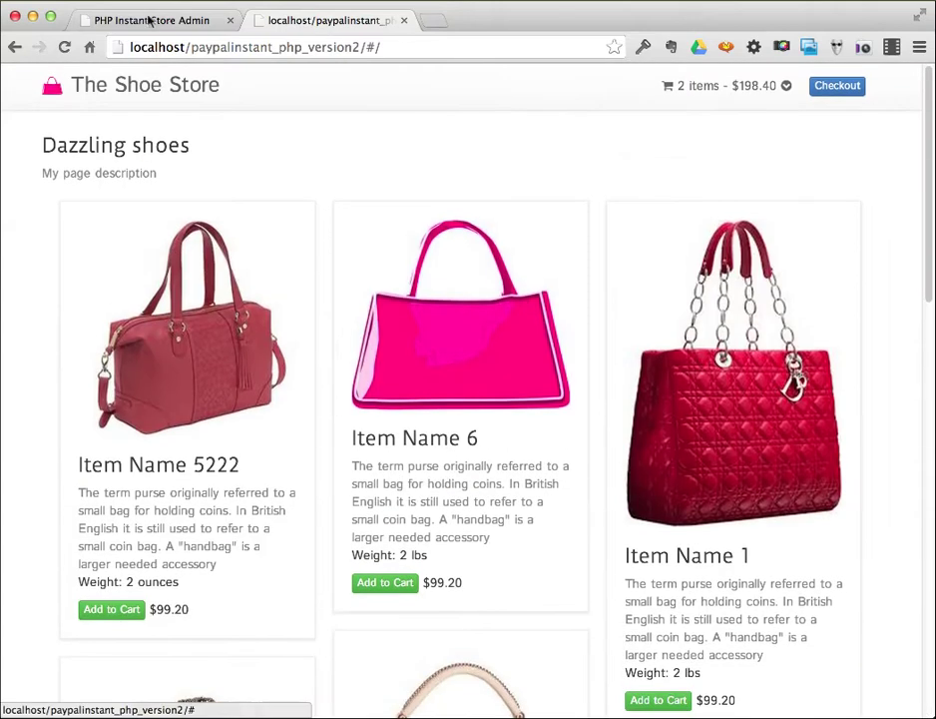
pyautogui.click(138, 17)
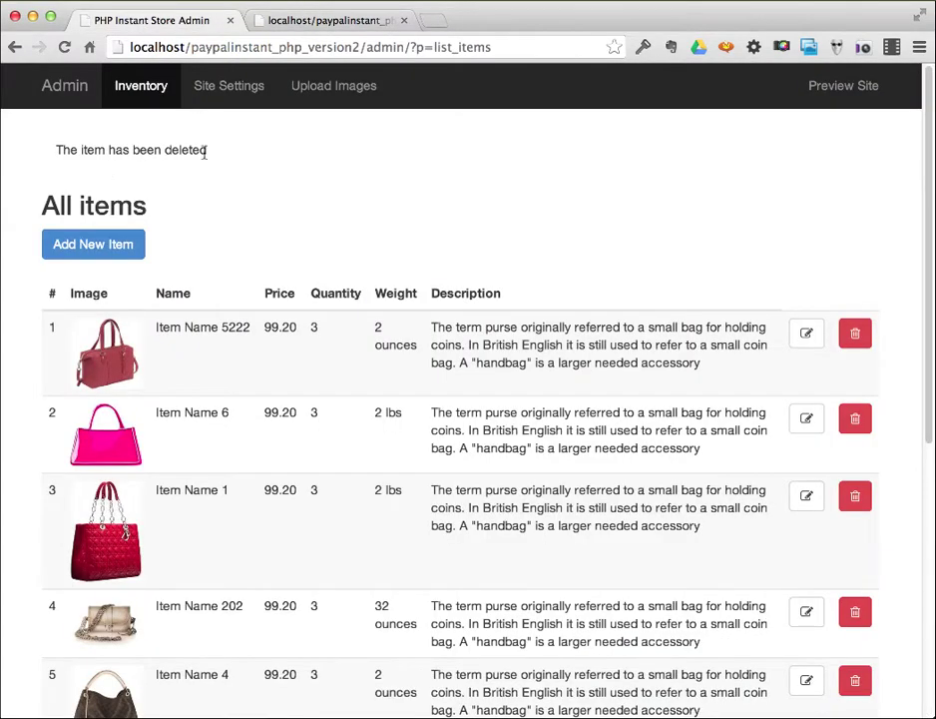
pyautogui.tripleClick(203, 150)
pyautogui.click(248, 175)
pyautogui.scroll(-5, 249, 176)
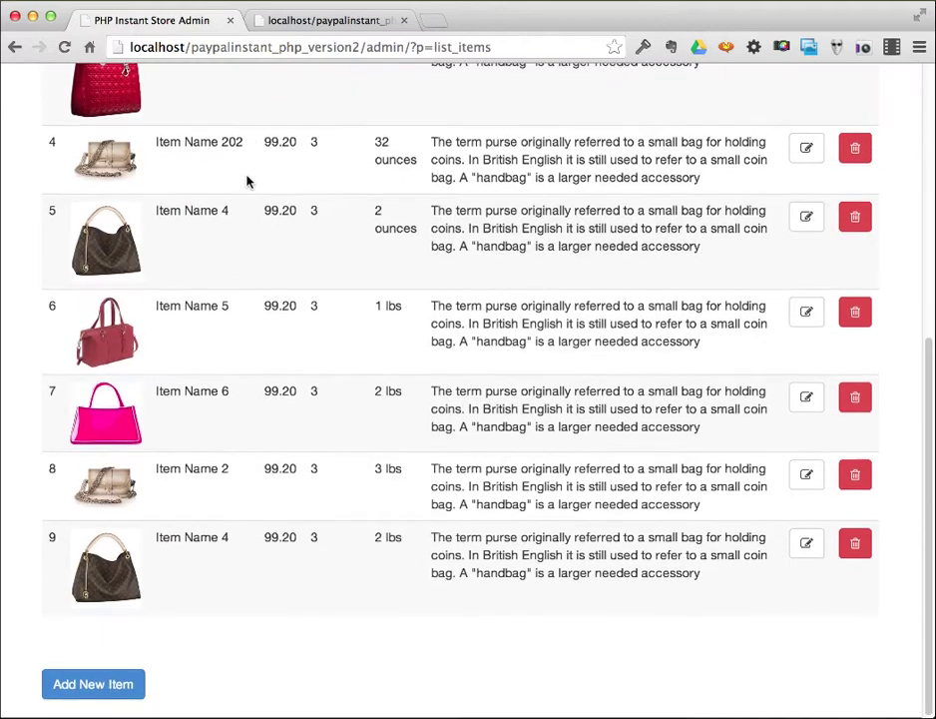
pyautogui.scroll(5, 248, 181)
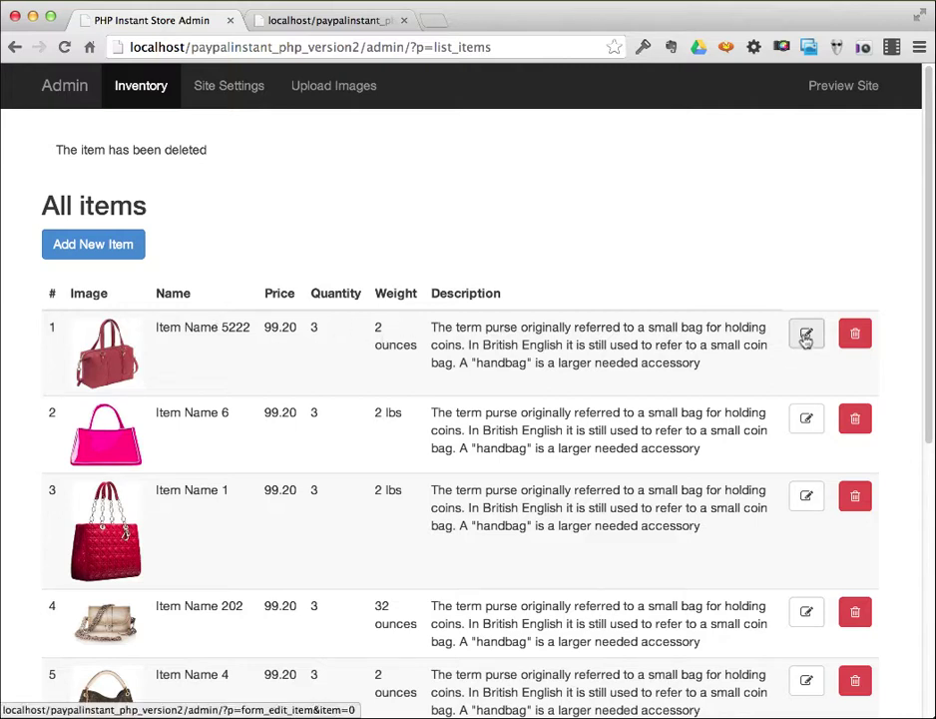
# - Rename the first inventory item, Item Name 5222, as Item Name and save the update
pyautogui.click(807, 337)
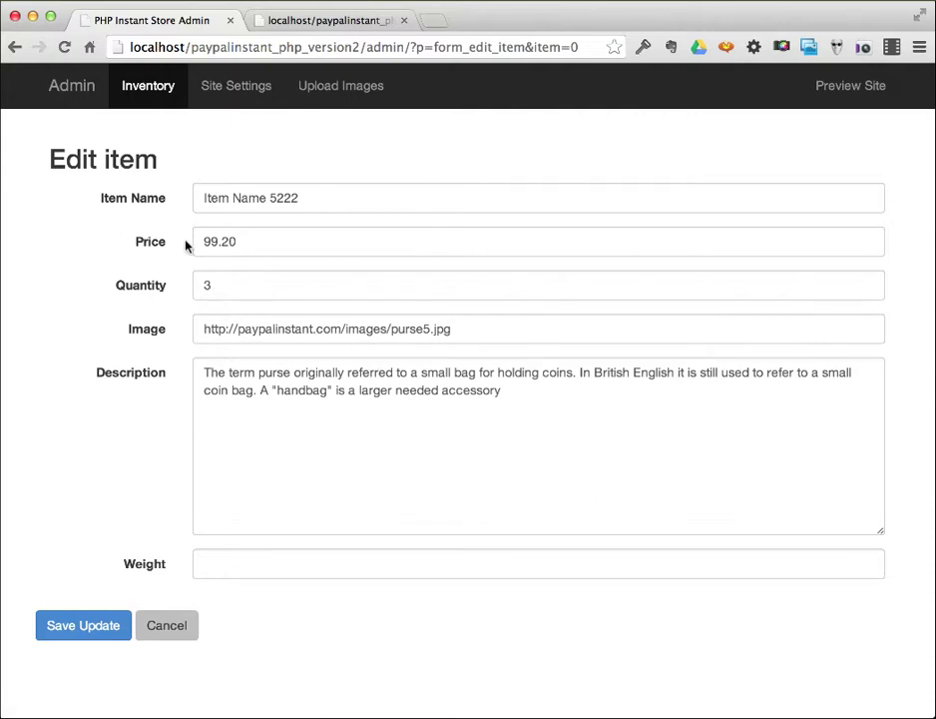
pyautogui.doubleClick(274, 197)
pyautogui.press('BackSpace')
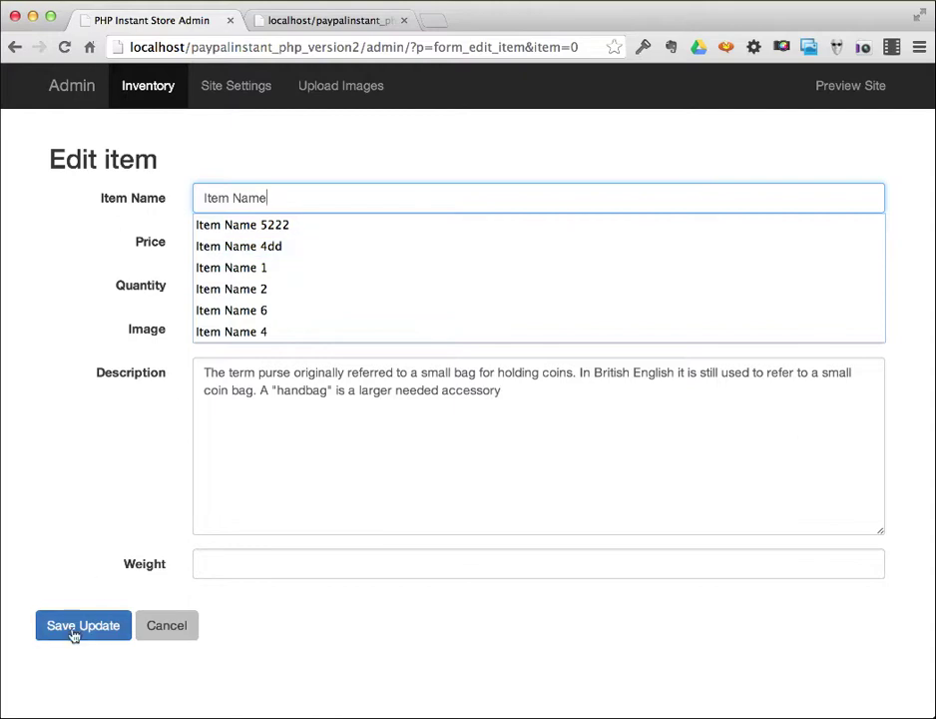
pyautogui.click(75, 627)
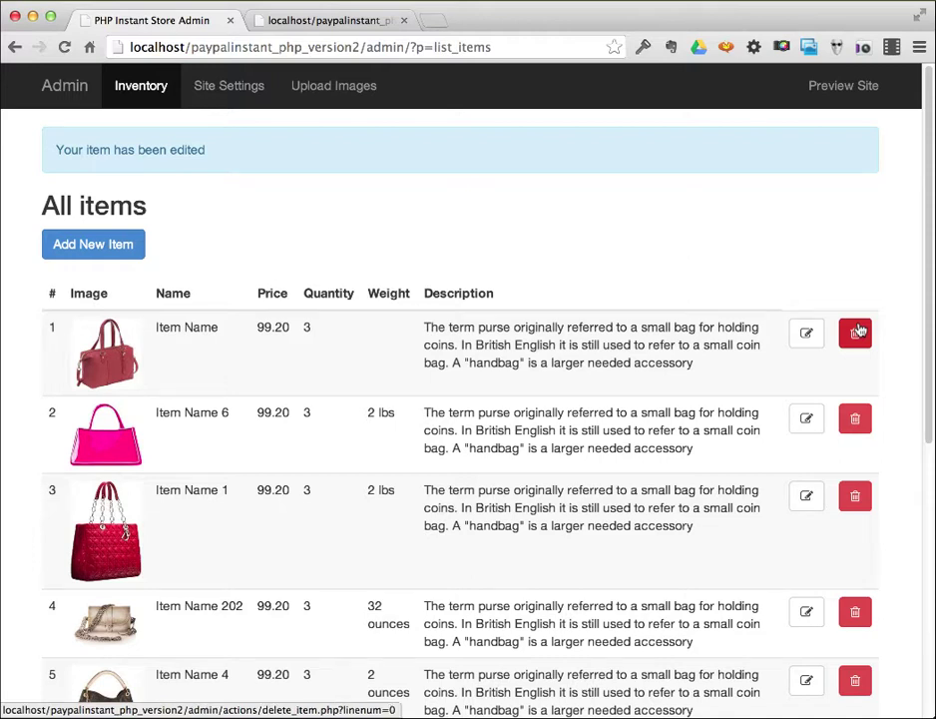
# - Set the first inventory item's weight to 2 lbs, save it, and look over the item list
pyautogui.click(820, 333)
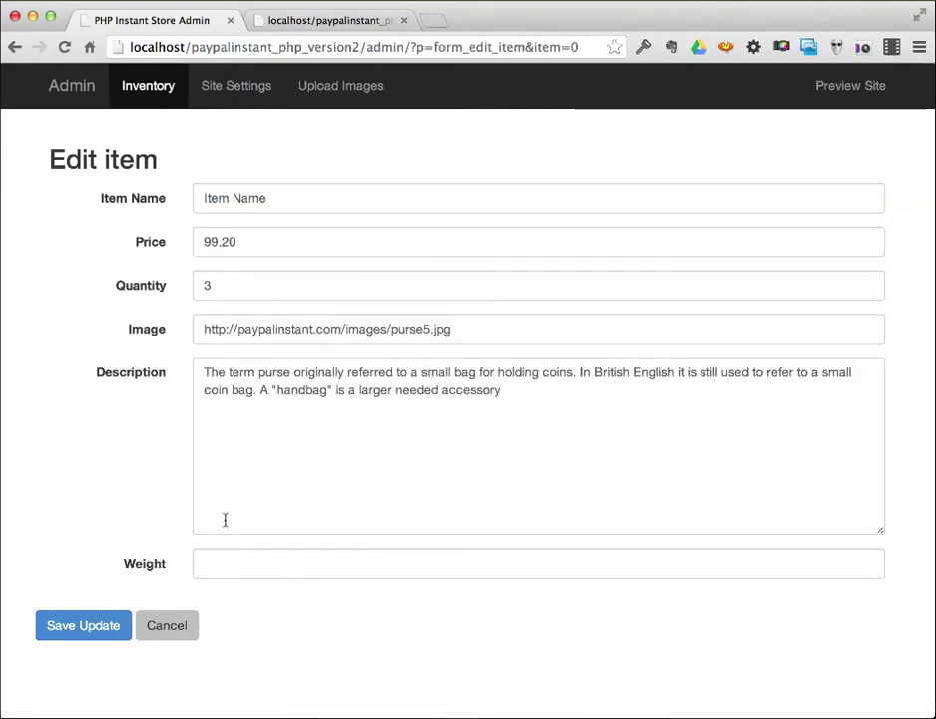
pyautogui.click(220, 561)
pyautogui.write('2 lbs')
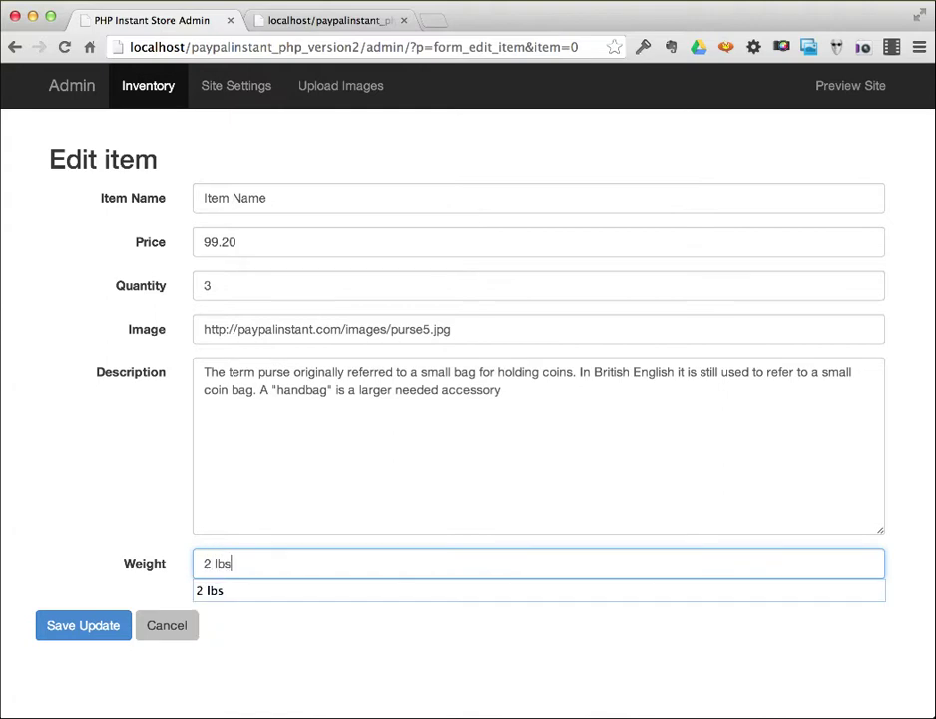
pyautogui.press('Return')
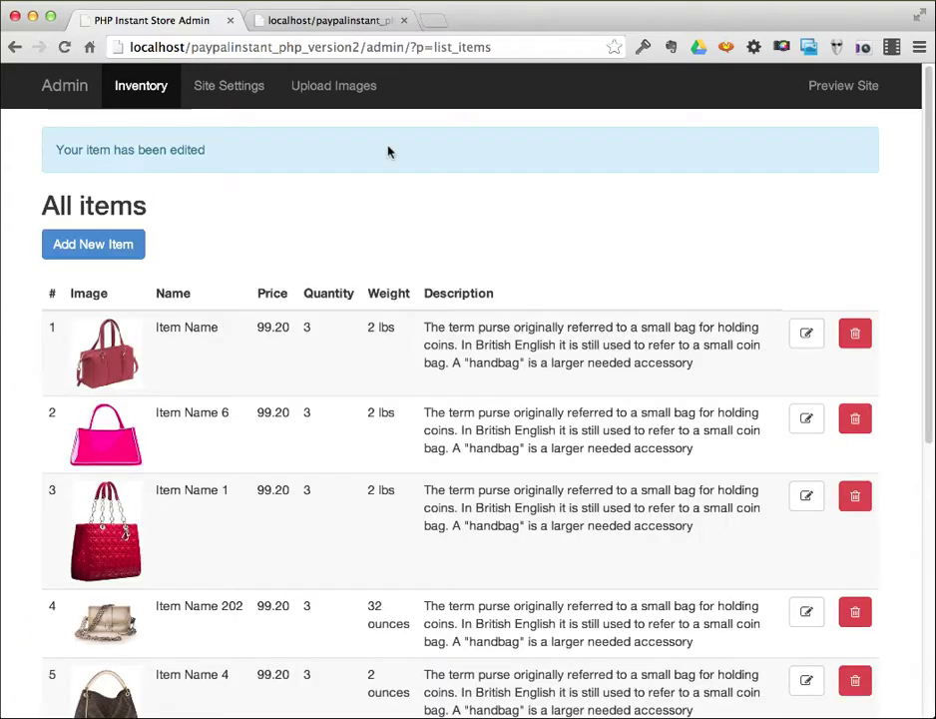
pyautogui.scroll(-5, 389, 152)
pyautogui.scroll(5, 389, 150)
# - Review the PayPal email, site logo URL and page description fields in the site settings
pyautogui.click(230, 91)
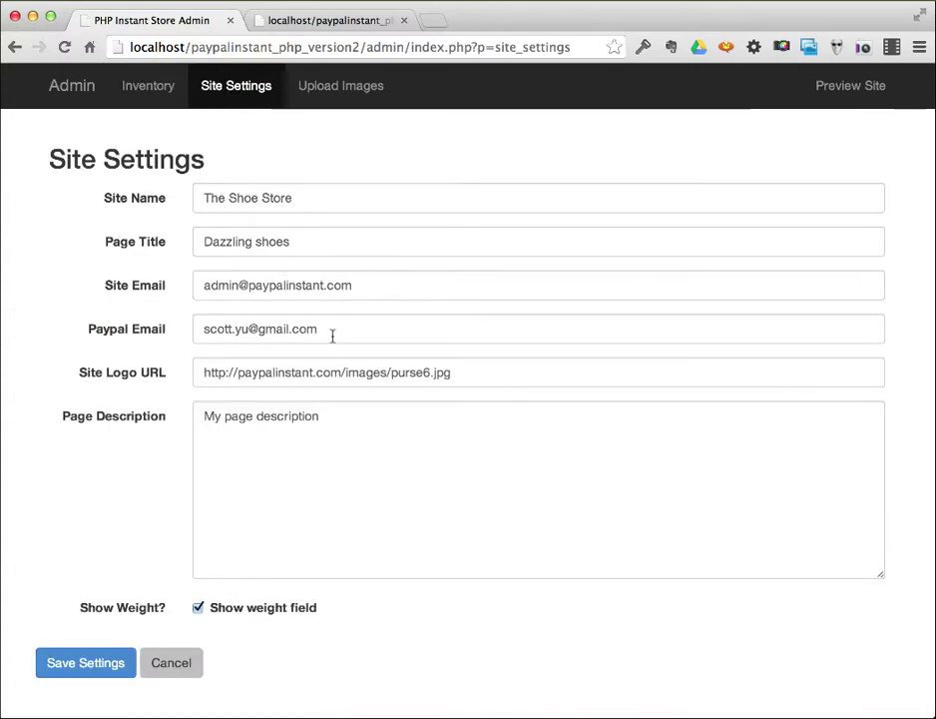
pyautogui.moveTo(338, 335); pyautogui.dragTo(196, 328)
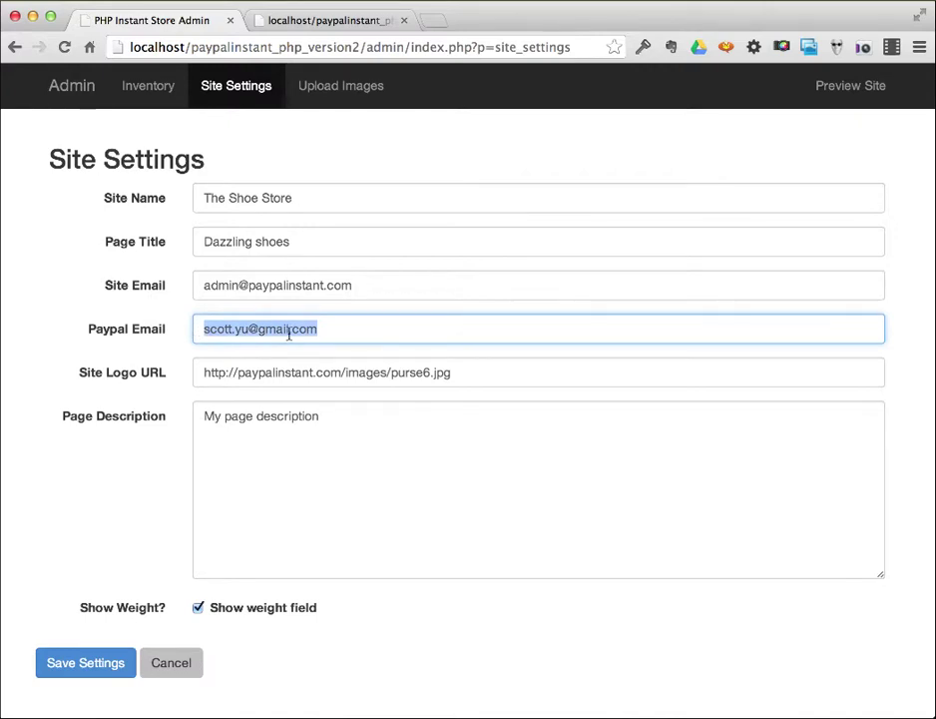
pyautogui.press('Right')
pyautogui.click(373, 377)
pyautogui.click(335, 435)
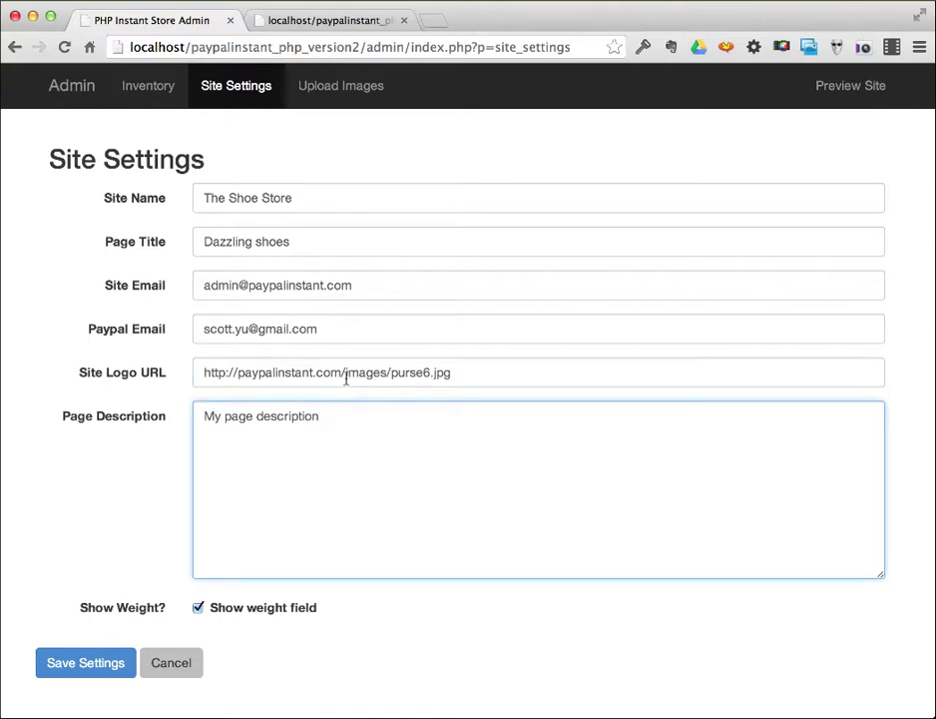
# - Review the uploaded image files and the first inventory item's image URL, and return to the image upload page
pyautogui.click(329, 102)
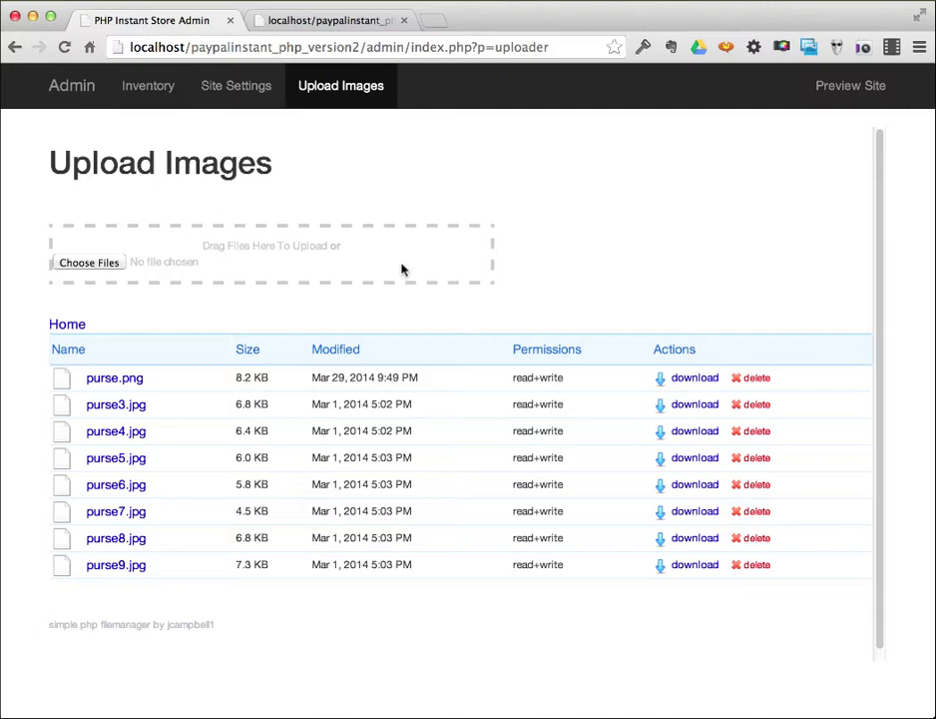
pyautogui.click(172, 86)
pyautogui.click(808, 292)
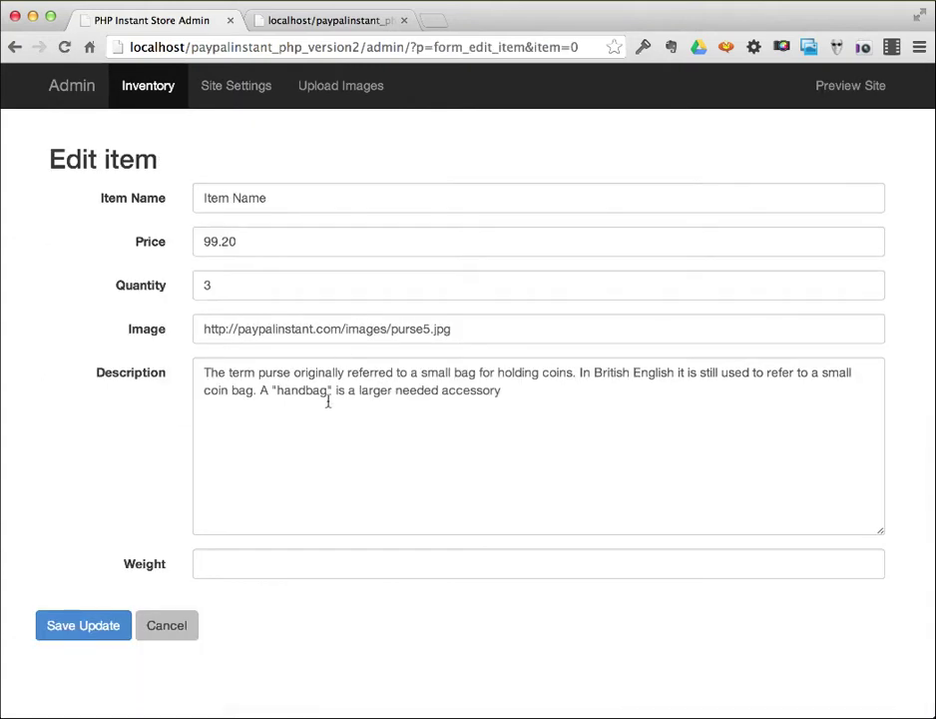
pyautogui.moveTo(266, 328); pyautogui.dragTo(573, 327)
pyautogui.click(544, 327)
pyautogui.press('super+a')
pyautogui.click(339, 104)
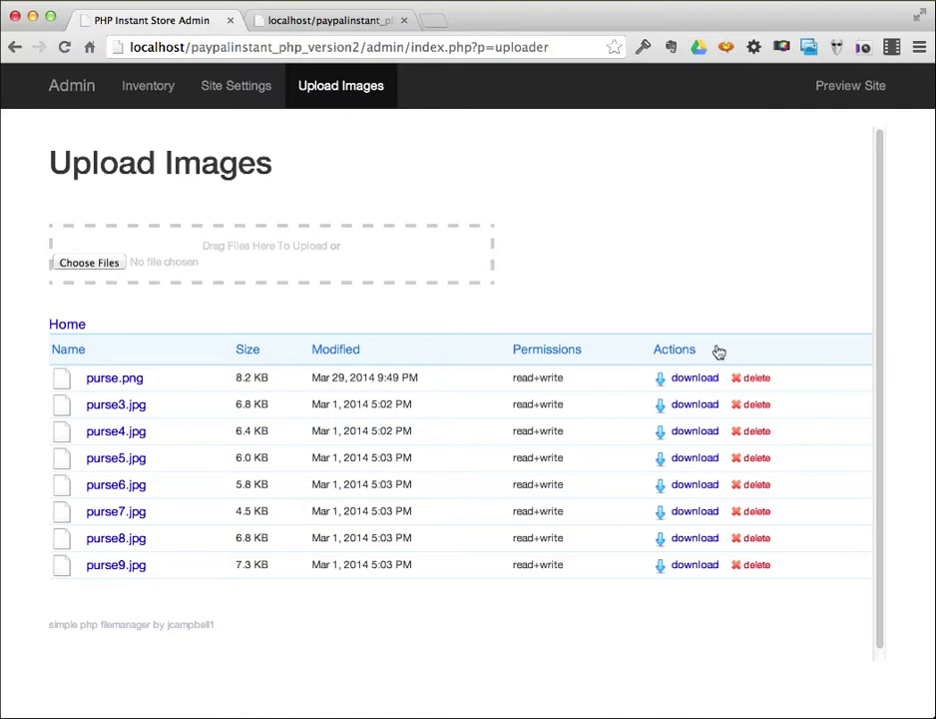
# - Look at the site settings and inventory again, preview the storefront with the edited first item, and return to the admin page
pyautogui.click(238, 100)
pyautogui.click(160, 98)
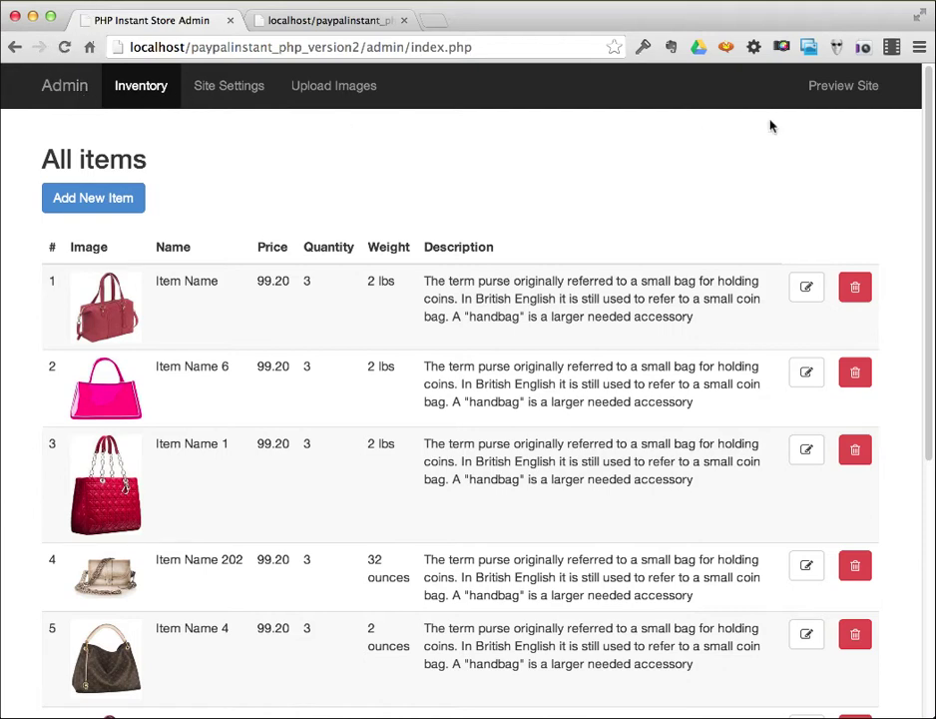
pyautogui.click(844, 88)
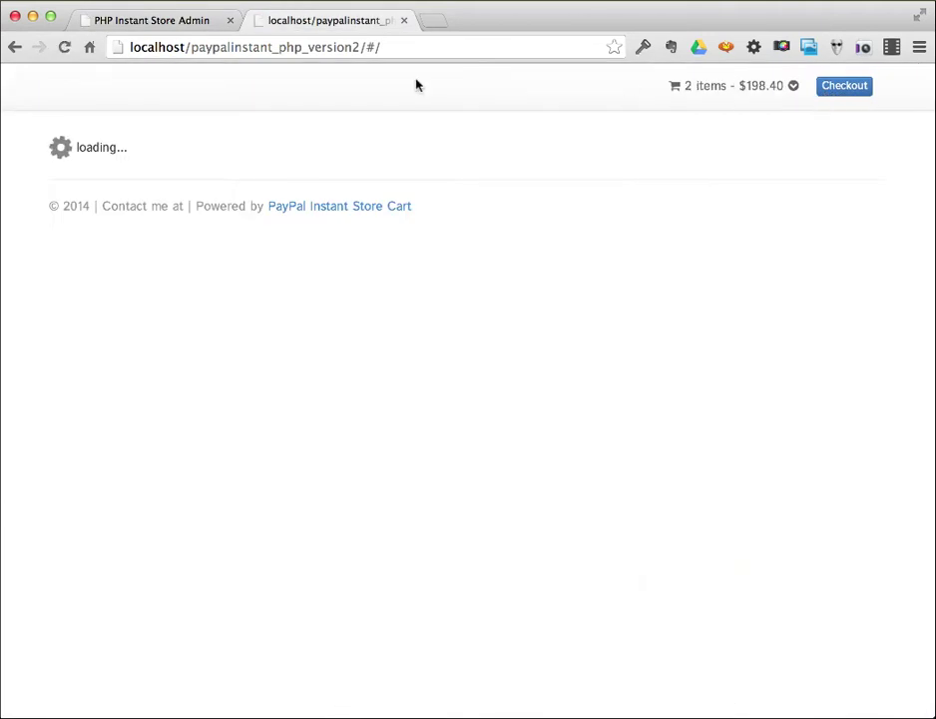
pyautogui.scroll(-10, 396, 326)
pyautogui.scroll(10, 392, 300)
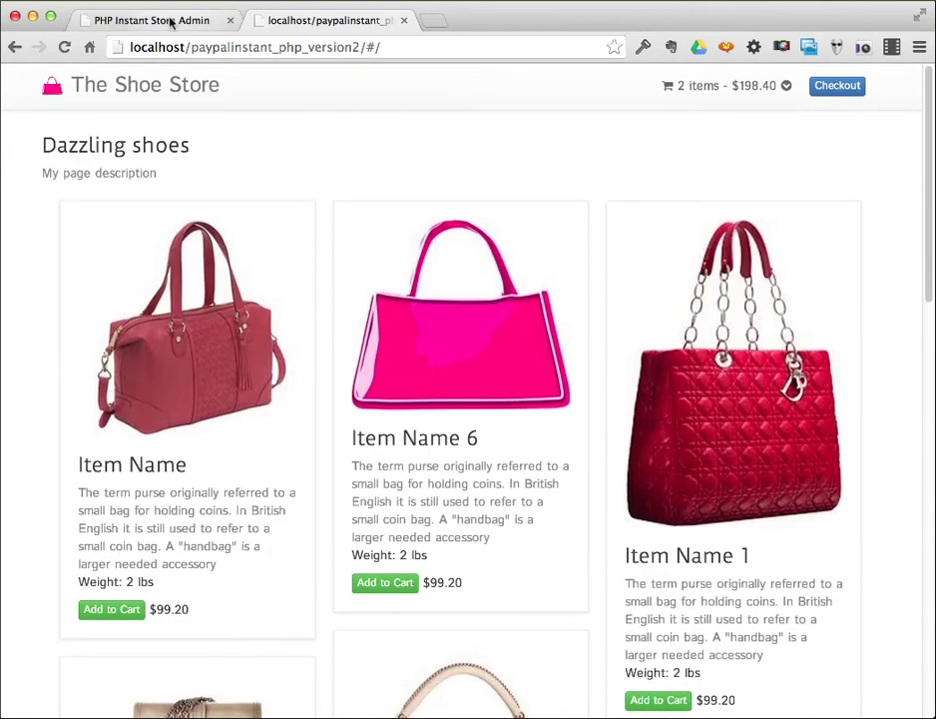
pyautogui.click(171, 21)
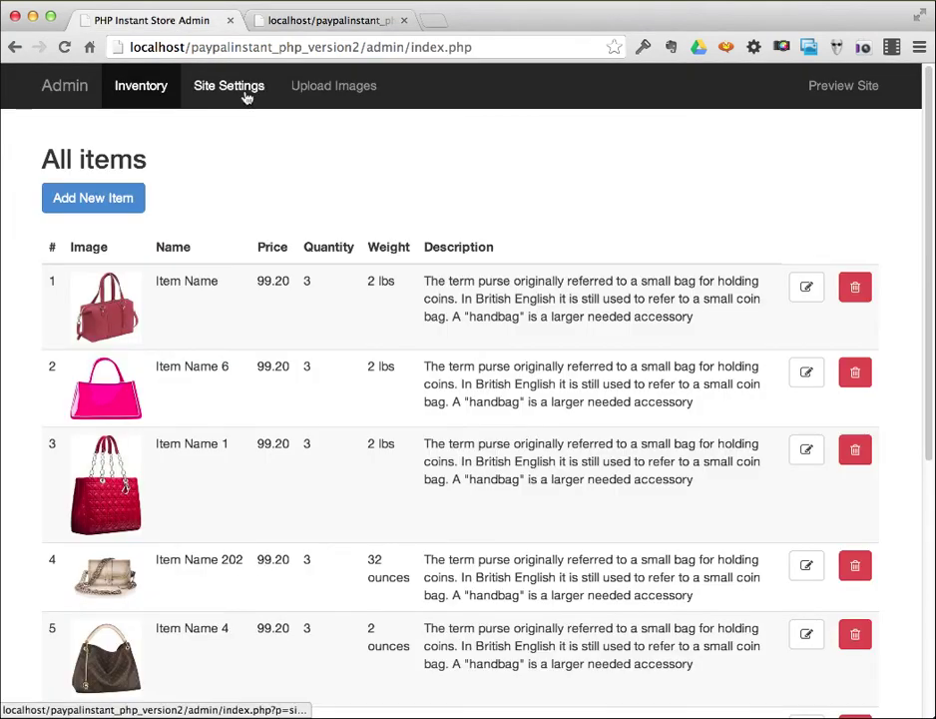